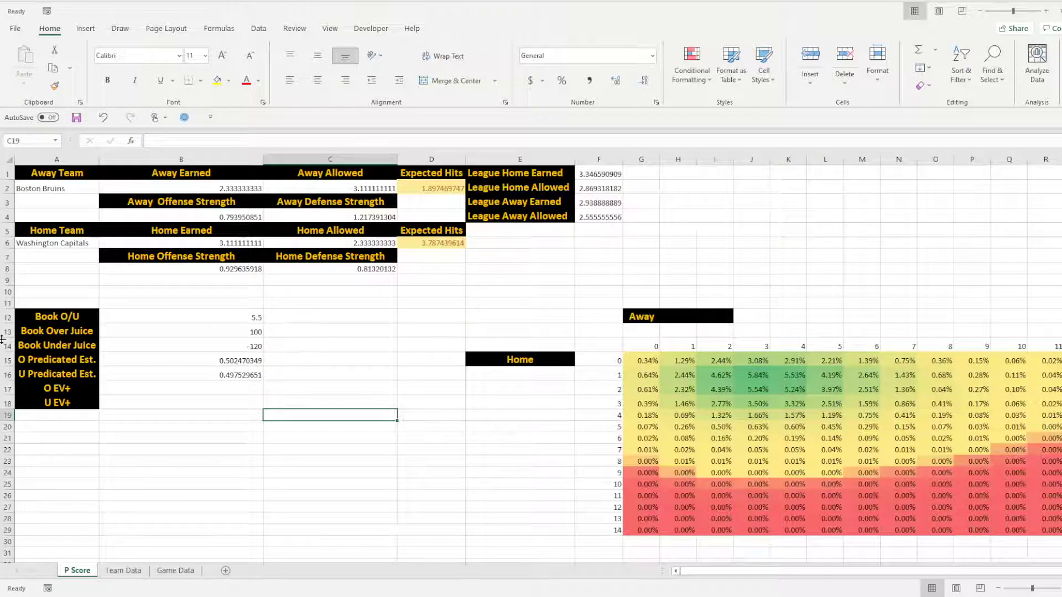
Check the book over juice of 100, then scroll through the raw Game Data sheet.
click(204, 334)
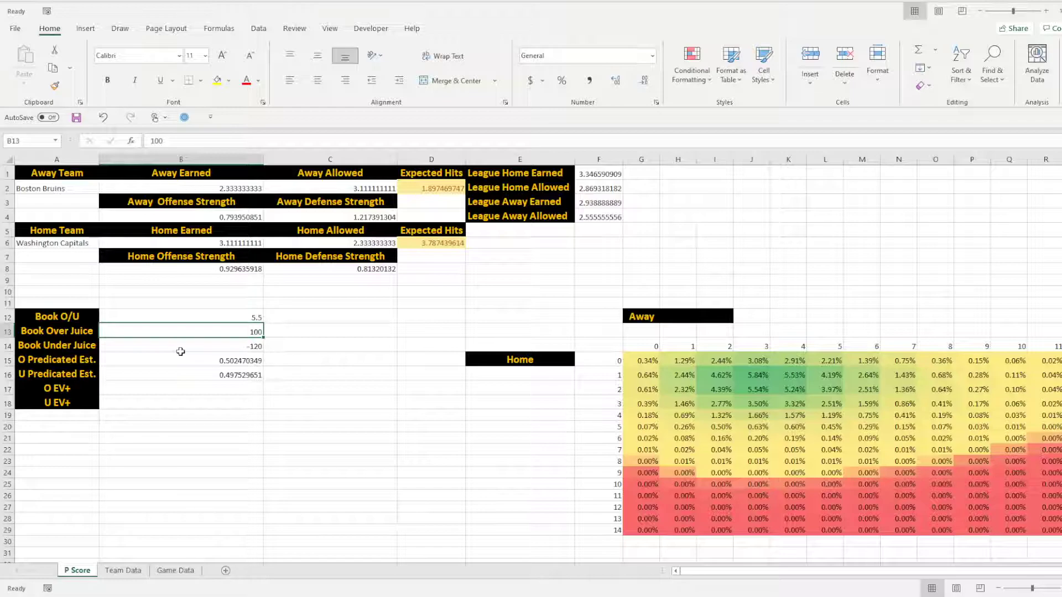
click(345, 446)
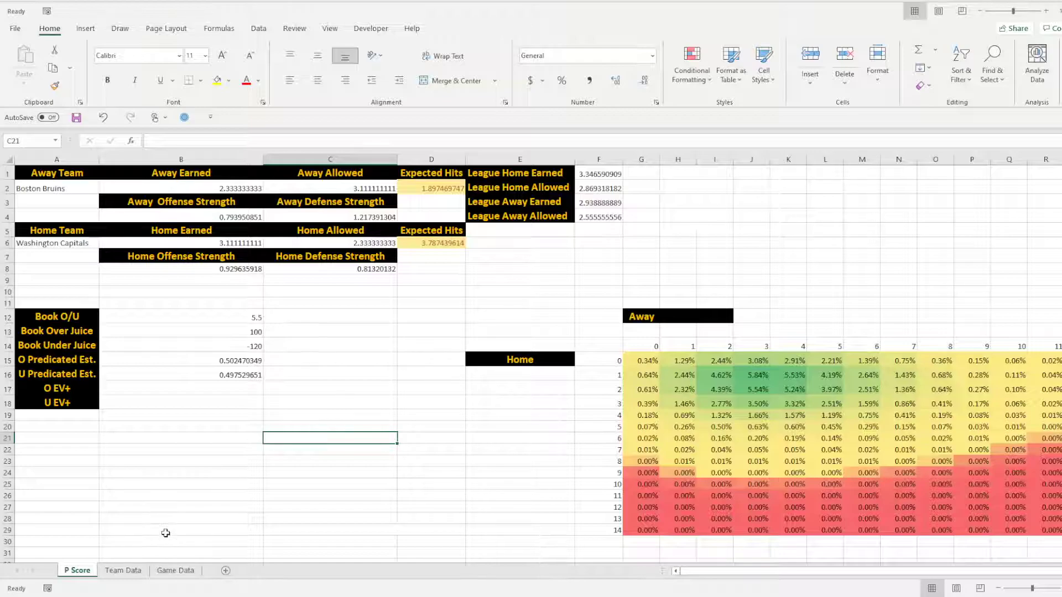
click(177, 571)
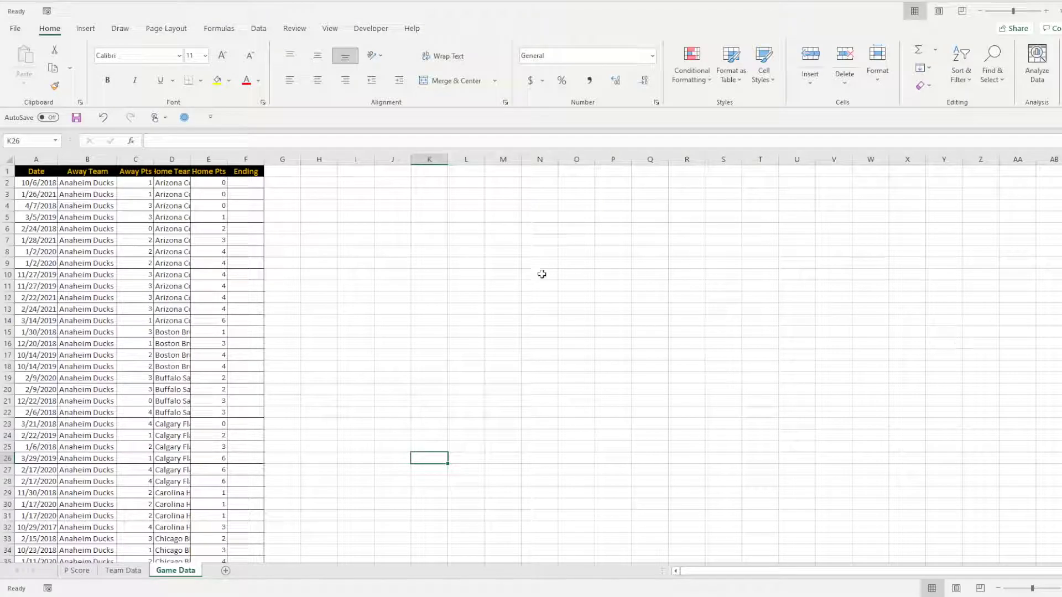
scroll(542, 275, down, 1)
scroll(450, 292, down, 2)
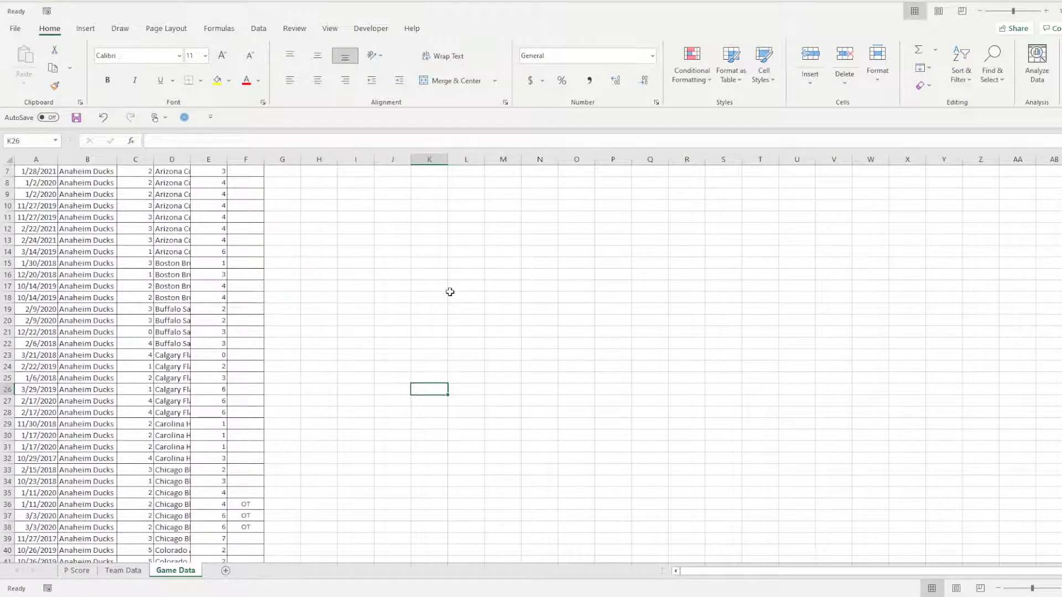
scroll(449, 292, down, 4)
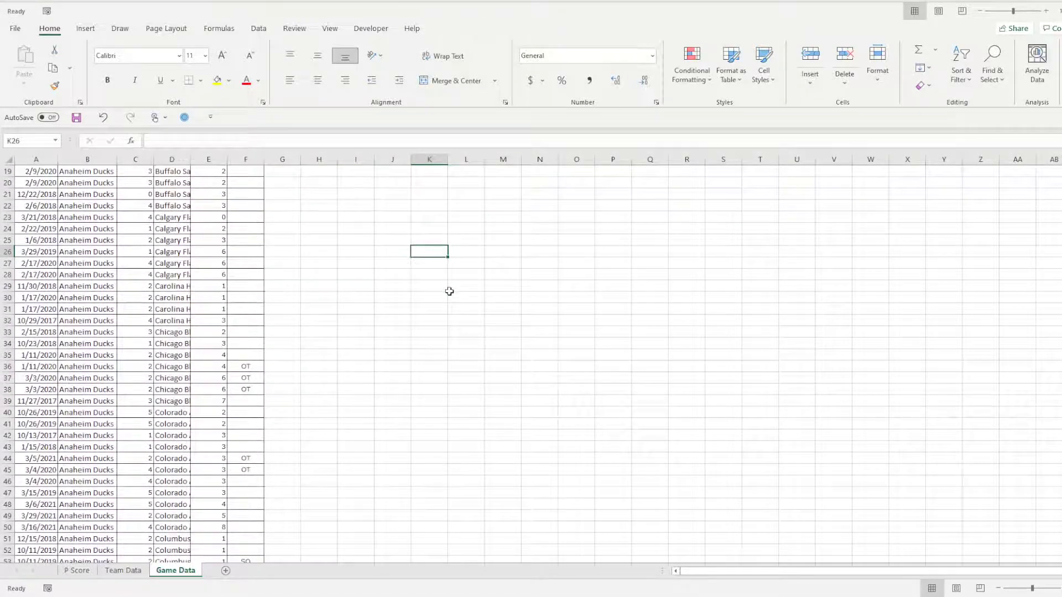
scroll(449, 292, down, 2)
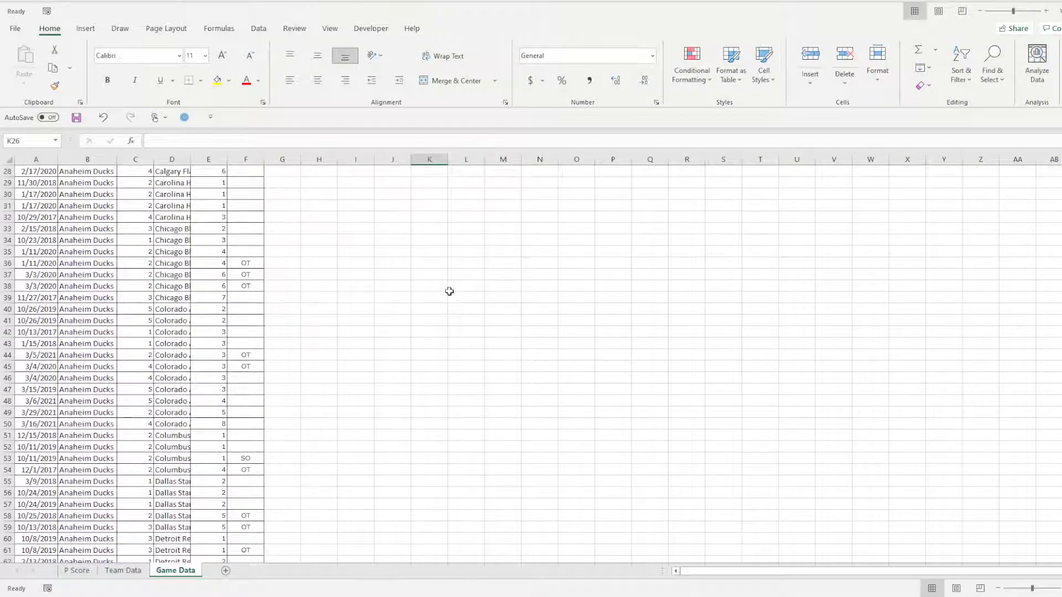
scroll(449, 292, down, 1)
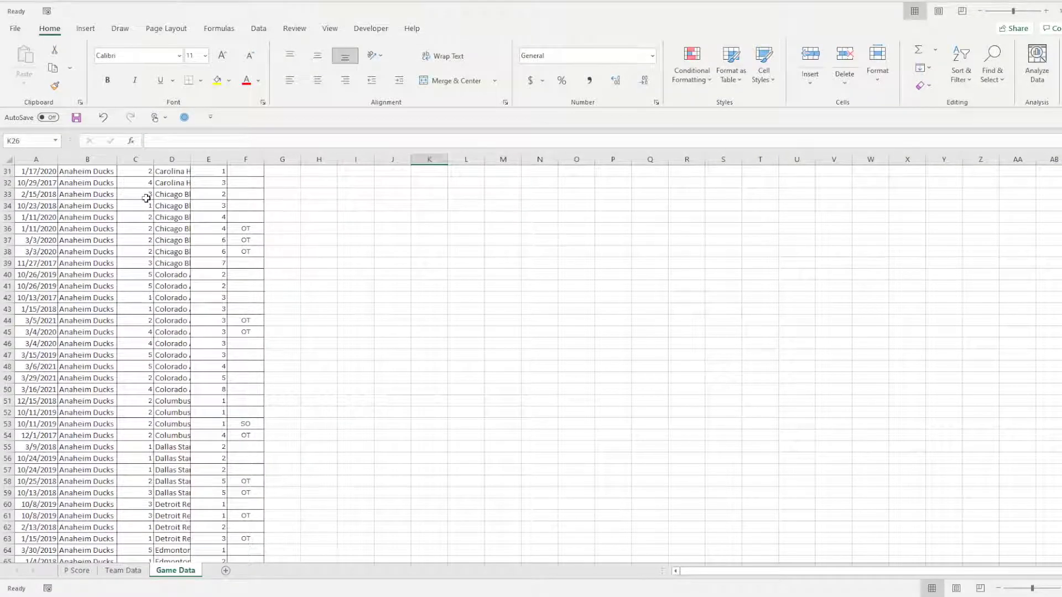
Inspect Game Data entries: date in A34, away points in C21, Arizona Coyotes home points in E5.
click(27, 210)
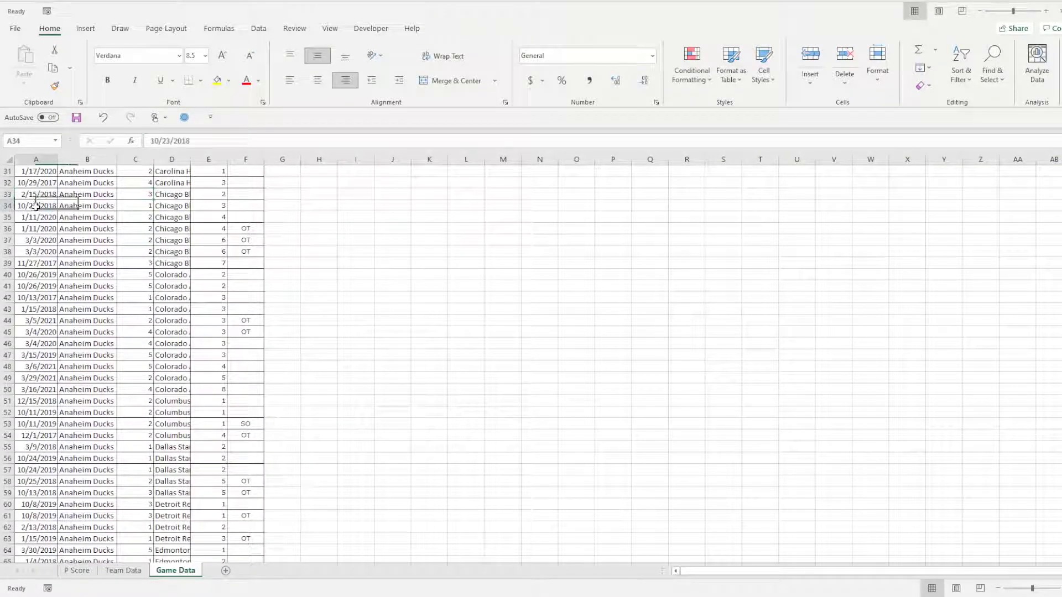
click(100, 220)
scroll(166, 282, up, 5)
click(138, 228)
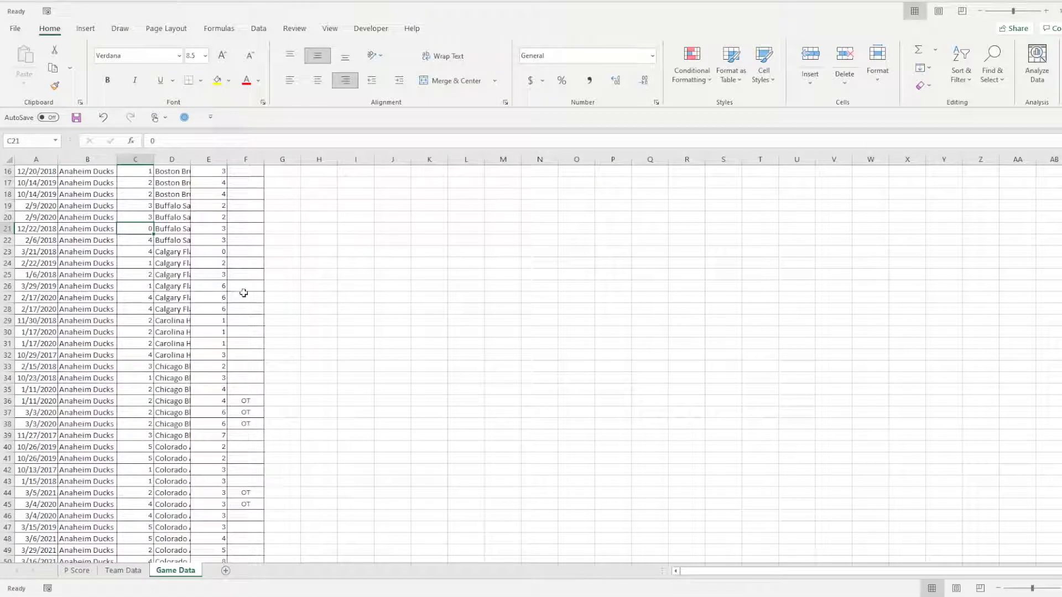
scroll(243, 293, up, 5)
click(188, 217)
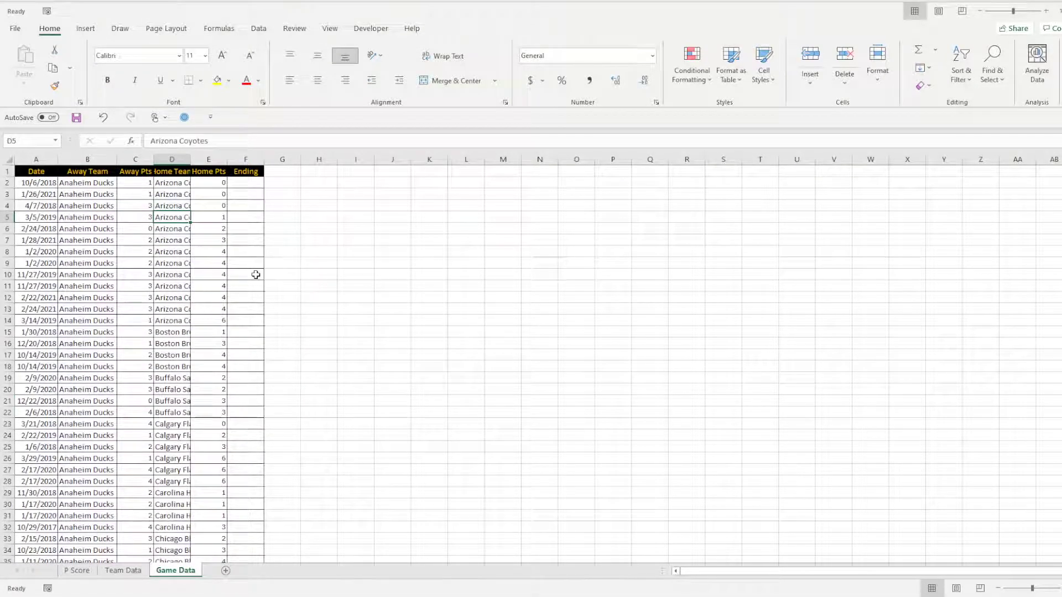
click(224, 216)
Review the Ending column, noting OT in F44 and a blank regulation ending in F49.
scroll(268, 362, down, 6)
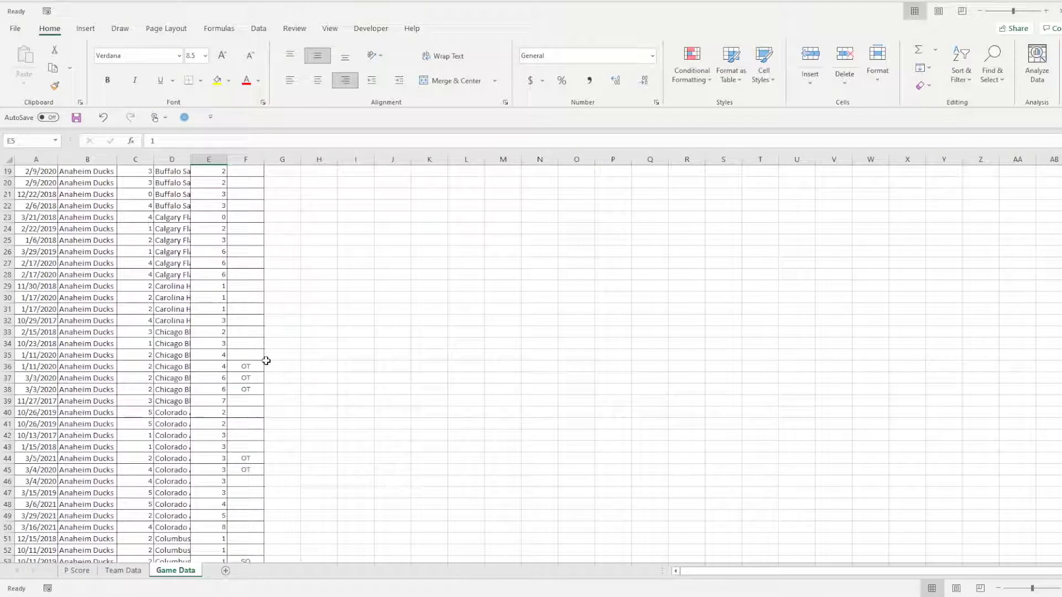
click(261, 364)
click(273, 416)
click(253, 460)
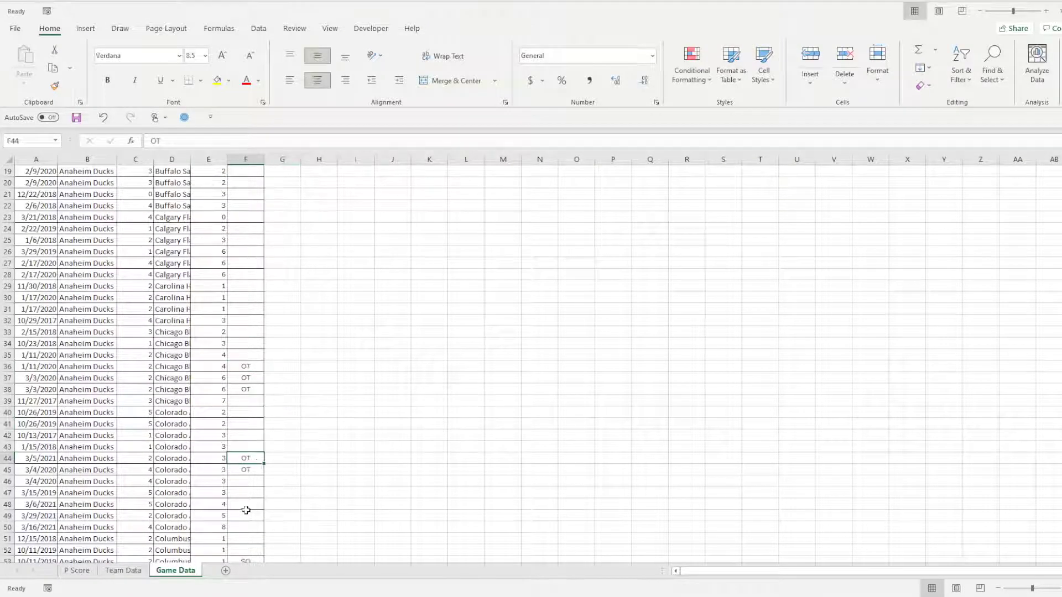
click(246, 510)
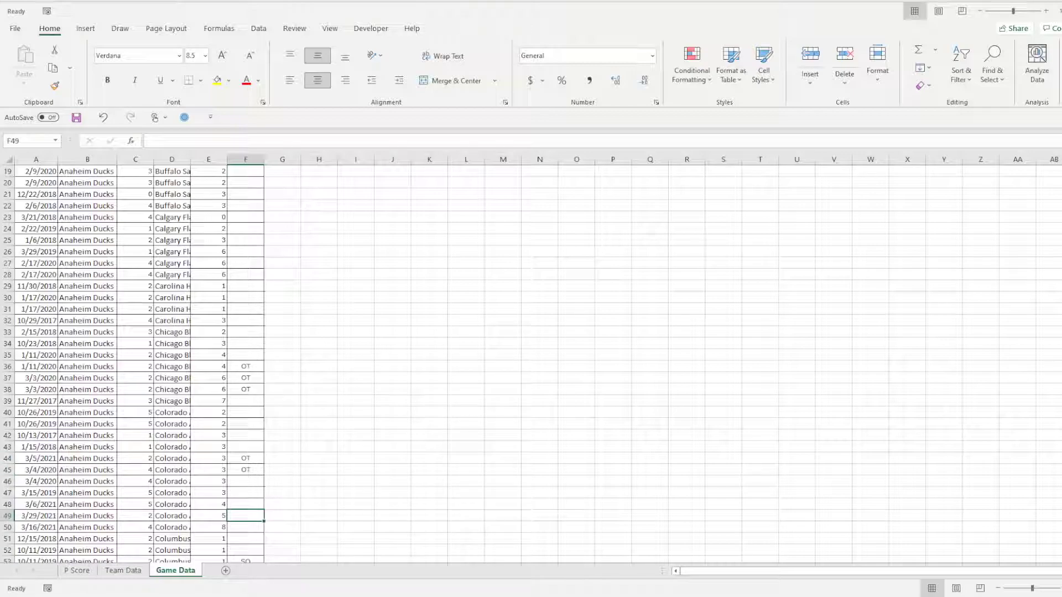
On the P Score sheet, review the Away Earned, Allowed, Offense Strength and Defense Strength headers.
click(77, 570)
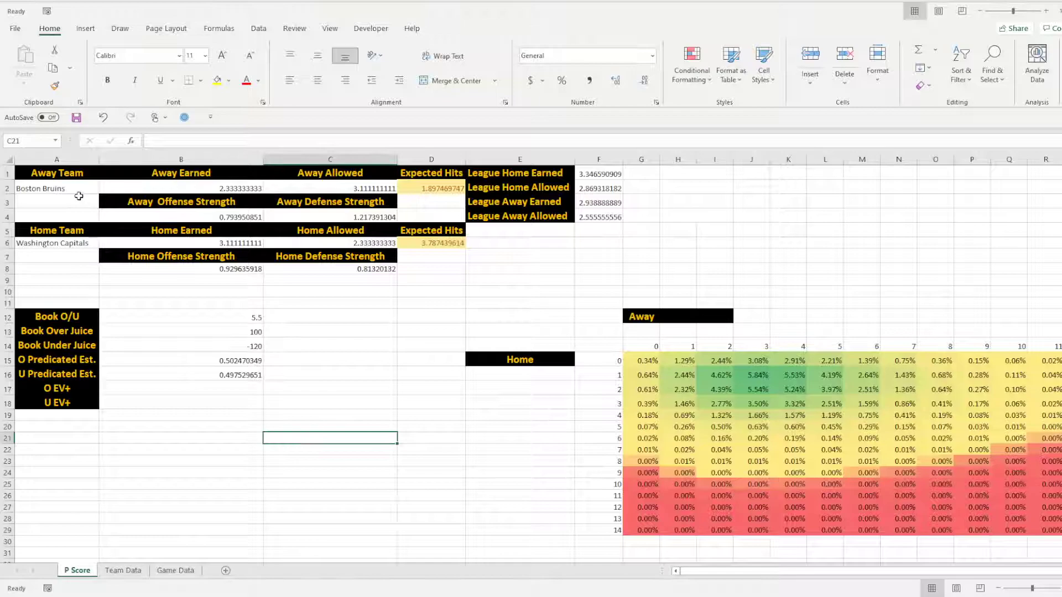
click(71, 176)
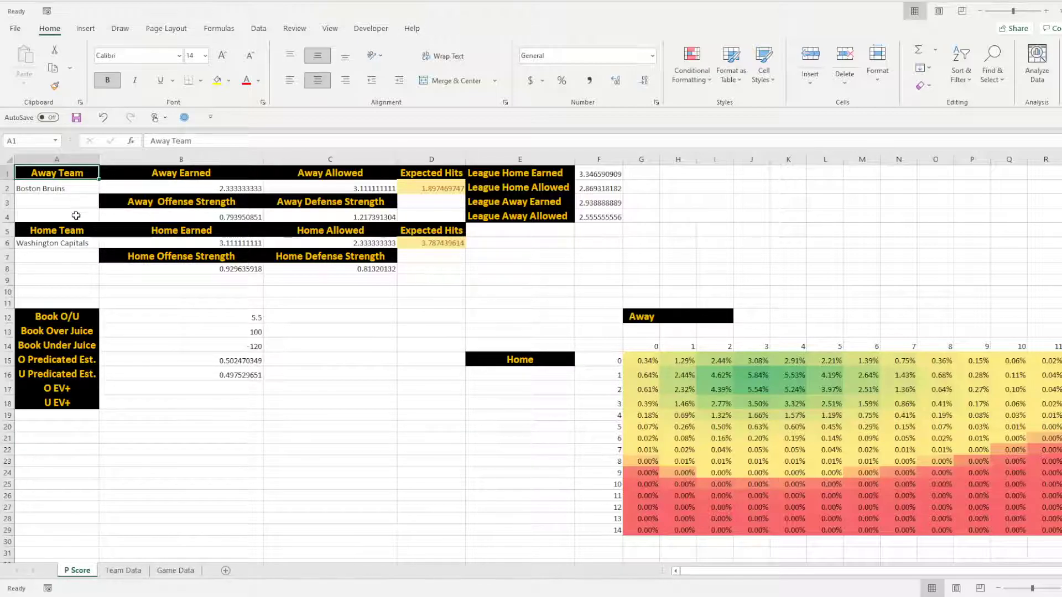
click(79, 231)
click(194, 177)
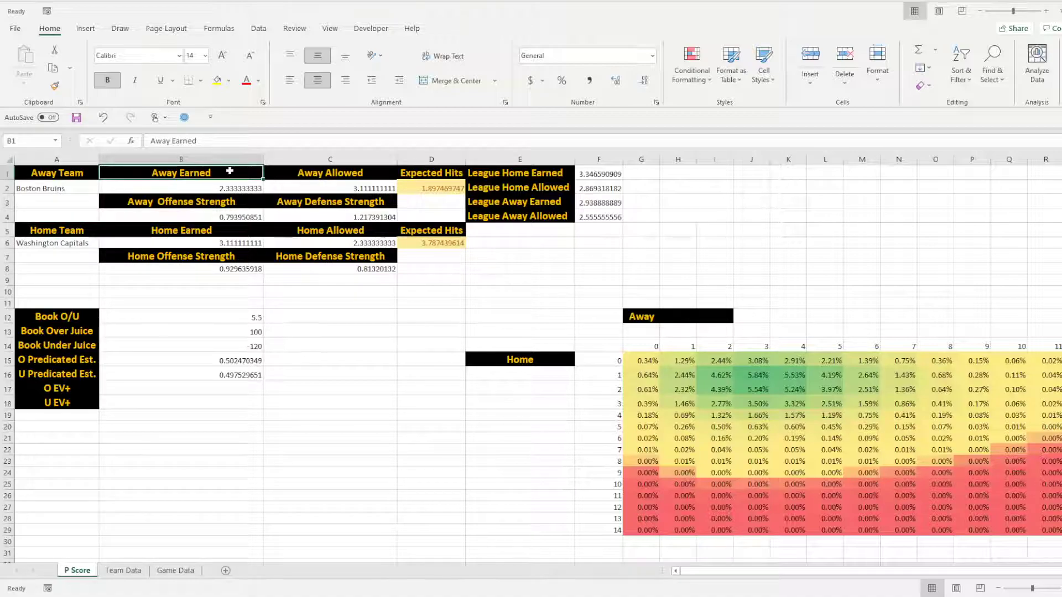
click(306, 172)
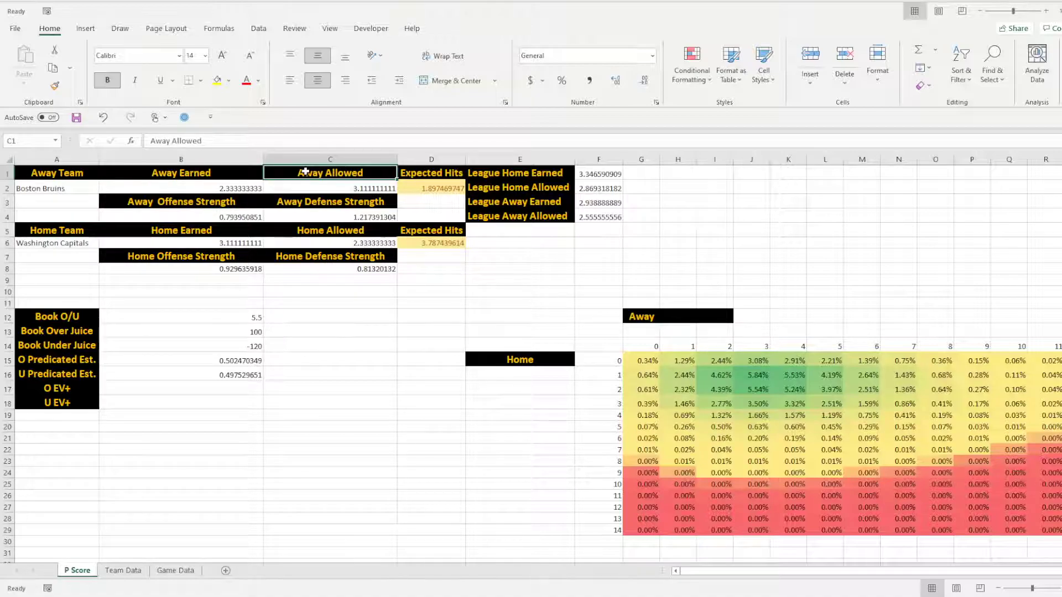
click(224, 170)
click(292, 170)
click(244, 203)
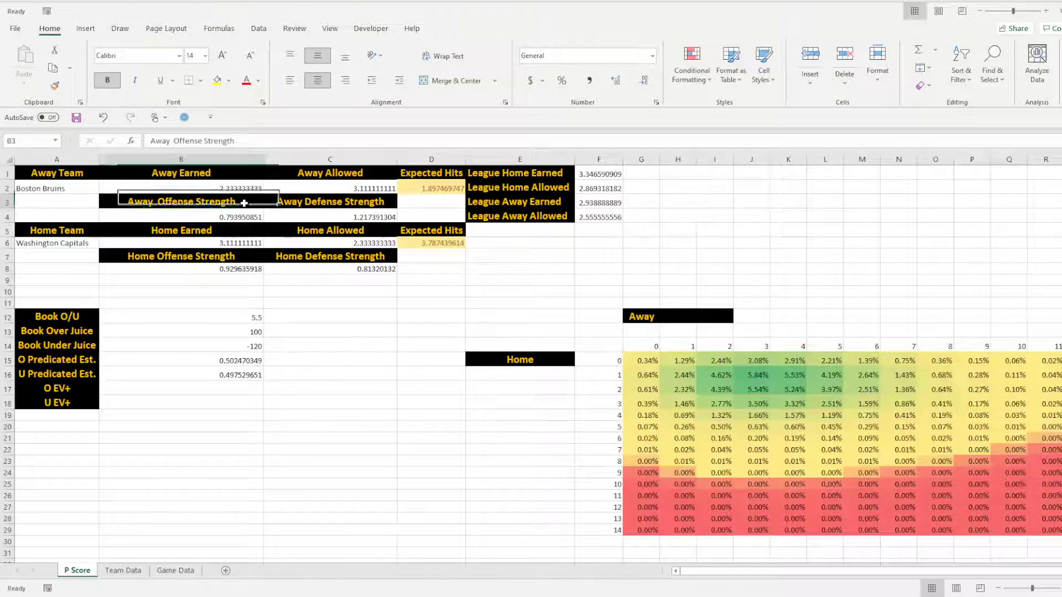
click(302, 203)
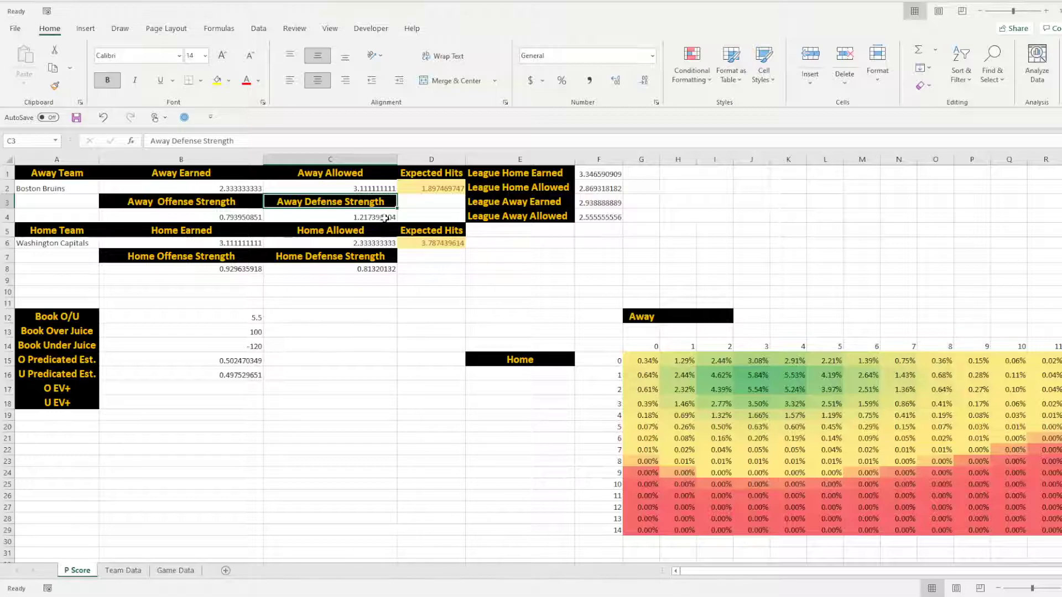
Review the home team's allowed average and strength formulas =B6/F1 and =C6/F2.
click(97, 231)
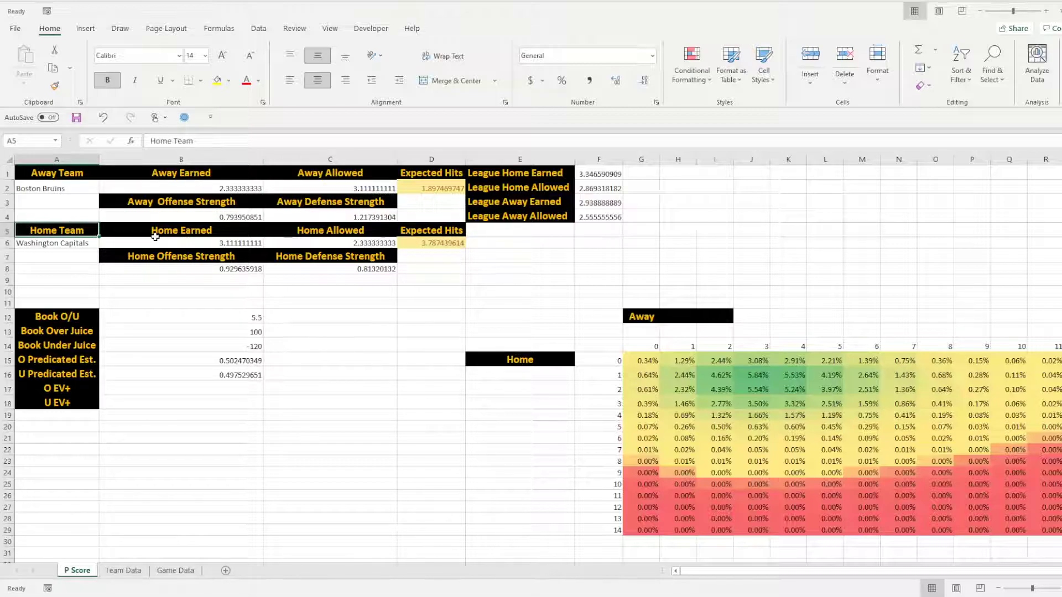
click(318, 243)
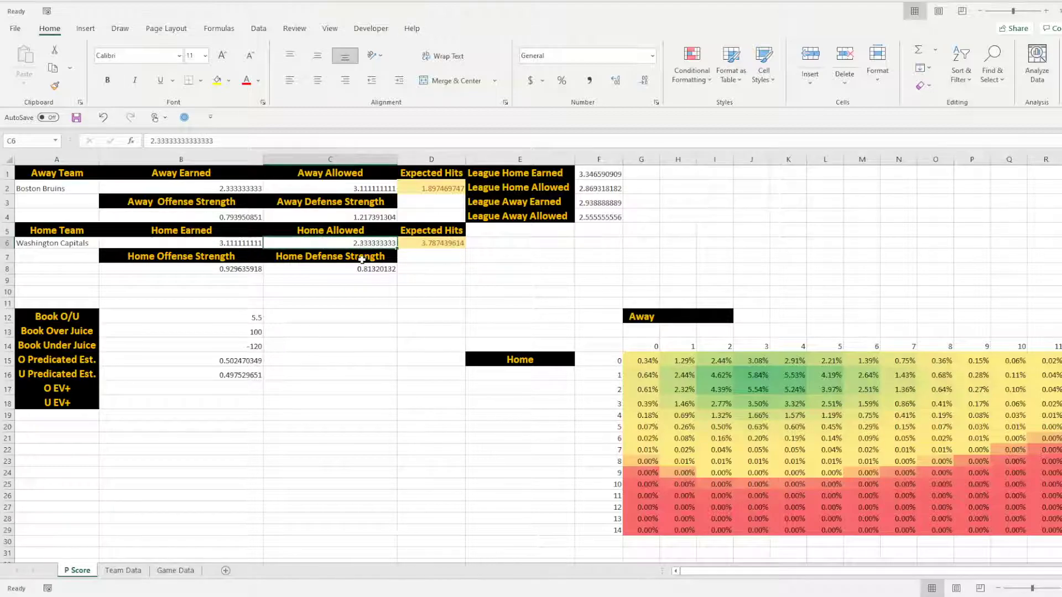
click(228, 268)
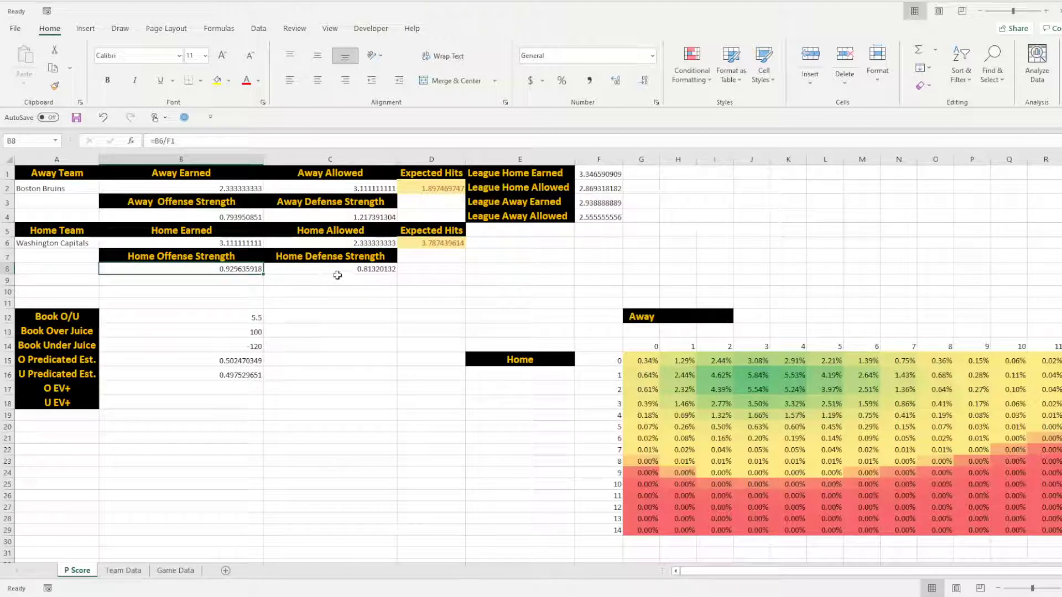
click(331, 272)
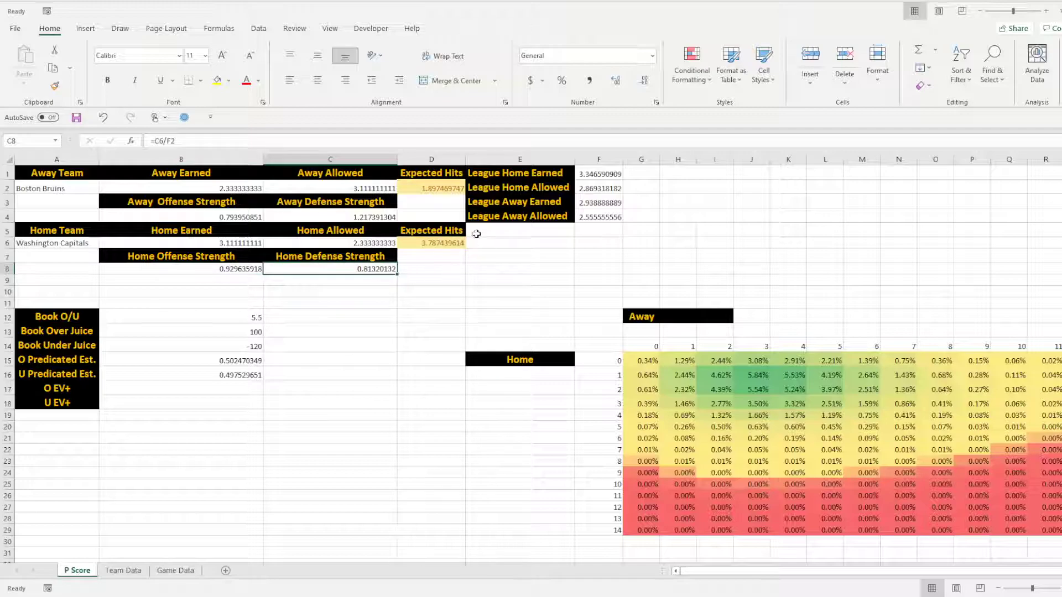
Go over the league home/away earned and allowed averages and the Expected Hits header.
click(545, 178)
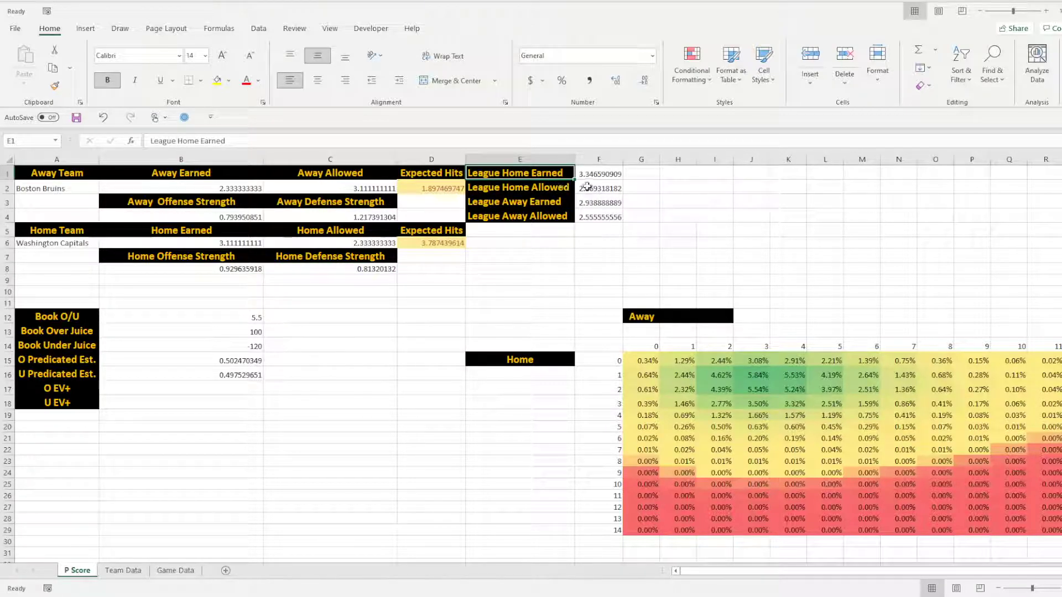
click(560, 189)
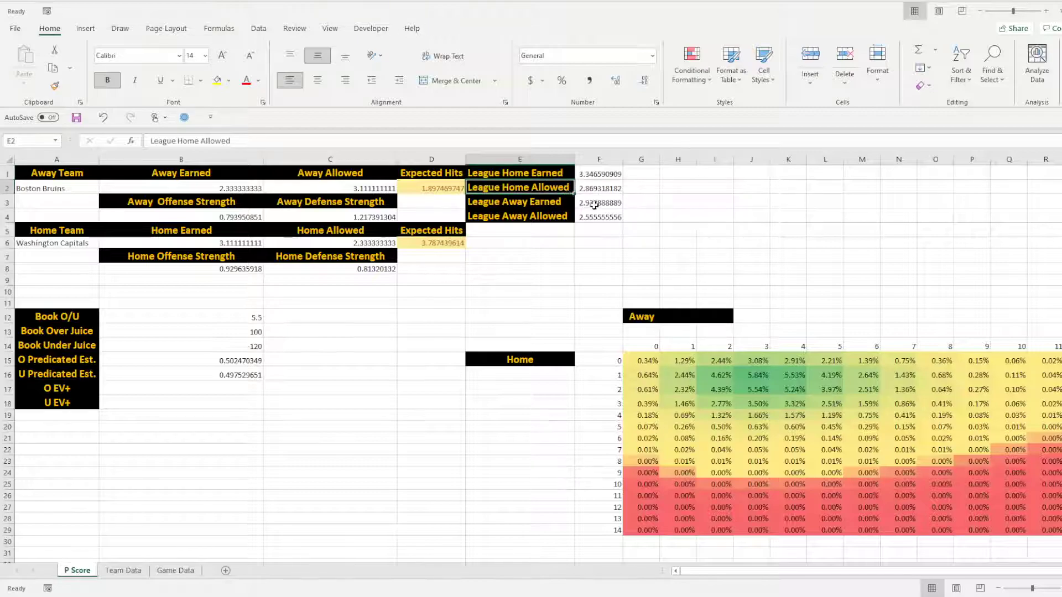
click(553, 203)
click(530, 217)
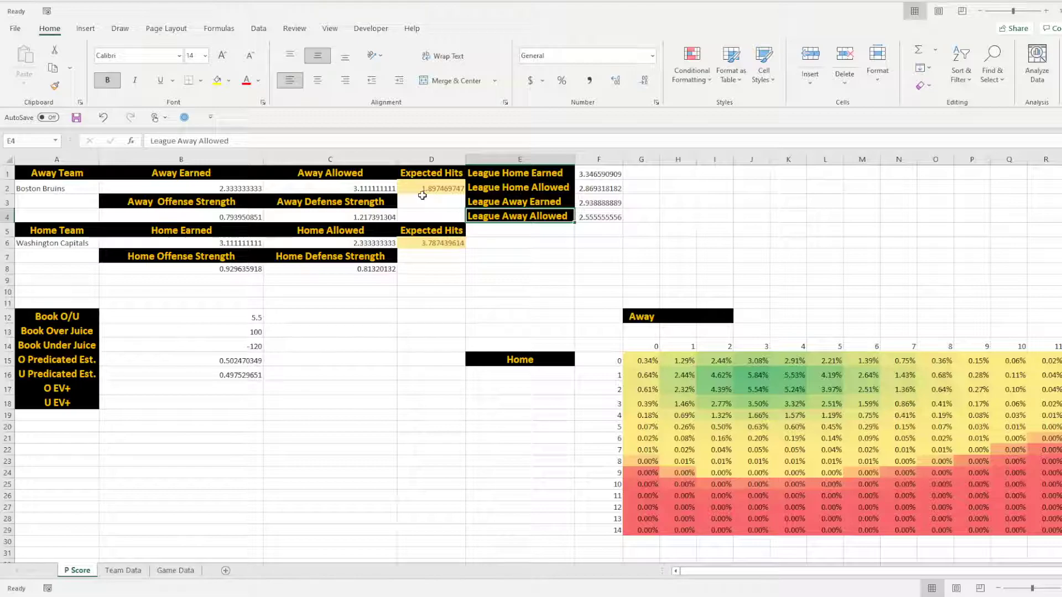
click(431, 176)
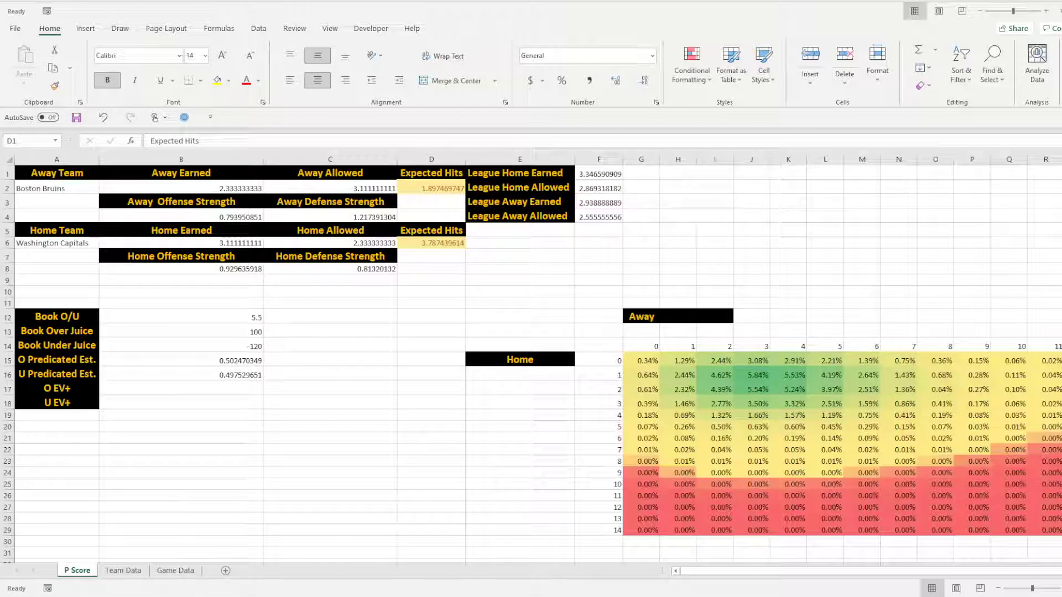
Highlight the home goal counts 0–14 in the column and the away goal counts along row 14.
drag(604, 360, 608, 533)
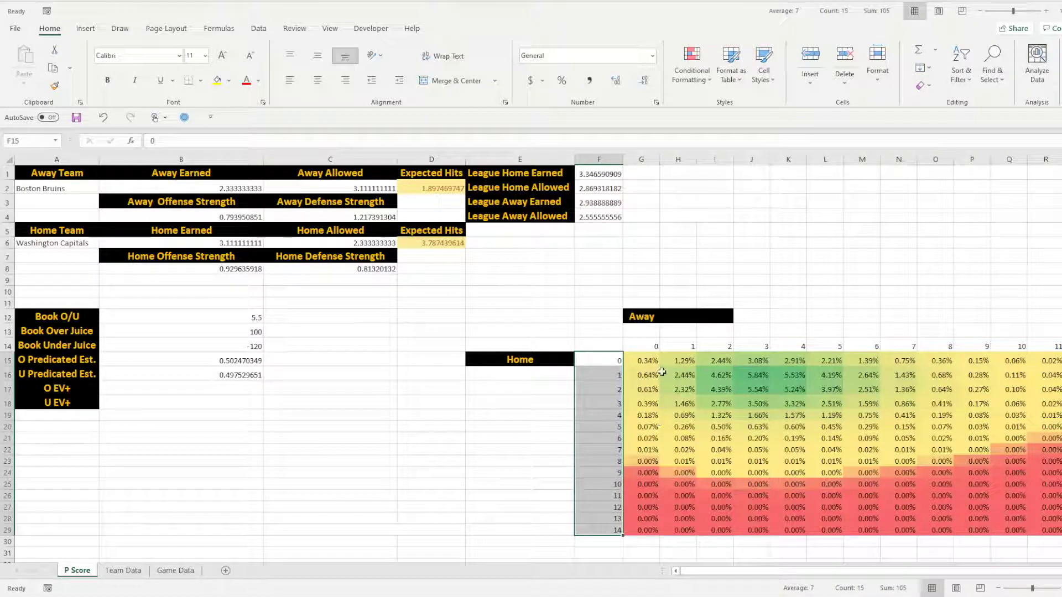
drag(638, 345, 1059, 346)
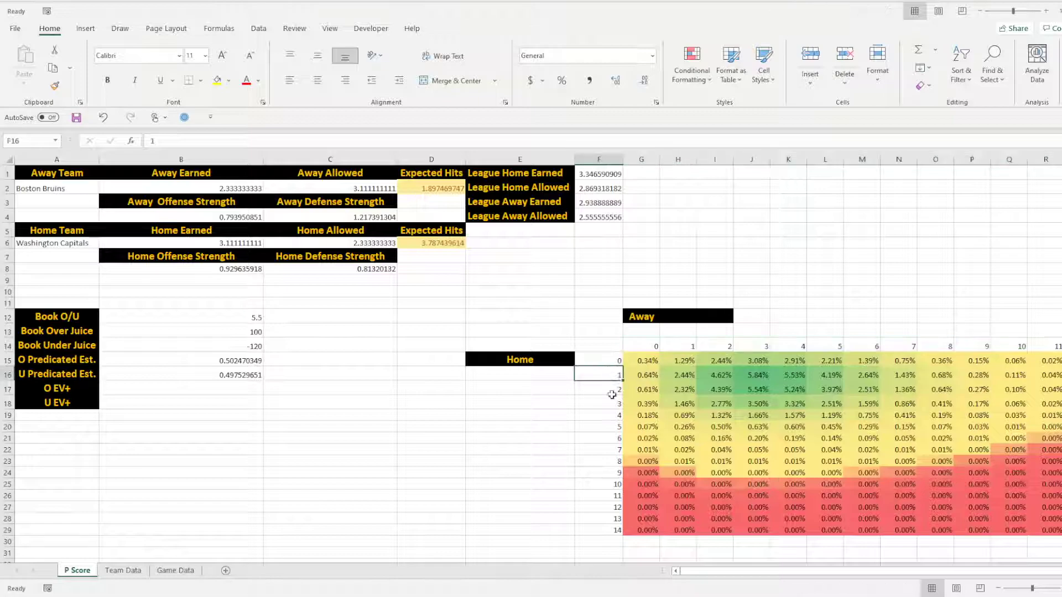
click(616, 375)
click(611, 531)
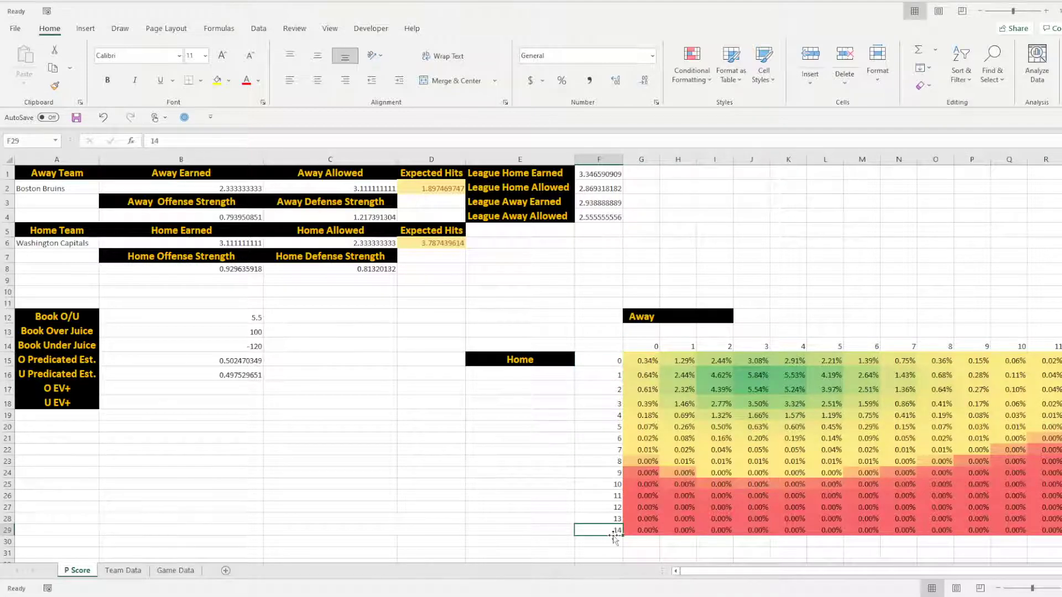
drag(642, 348, 1026, 348)
click(689, 319)
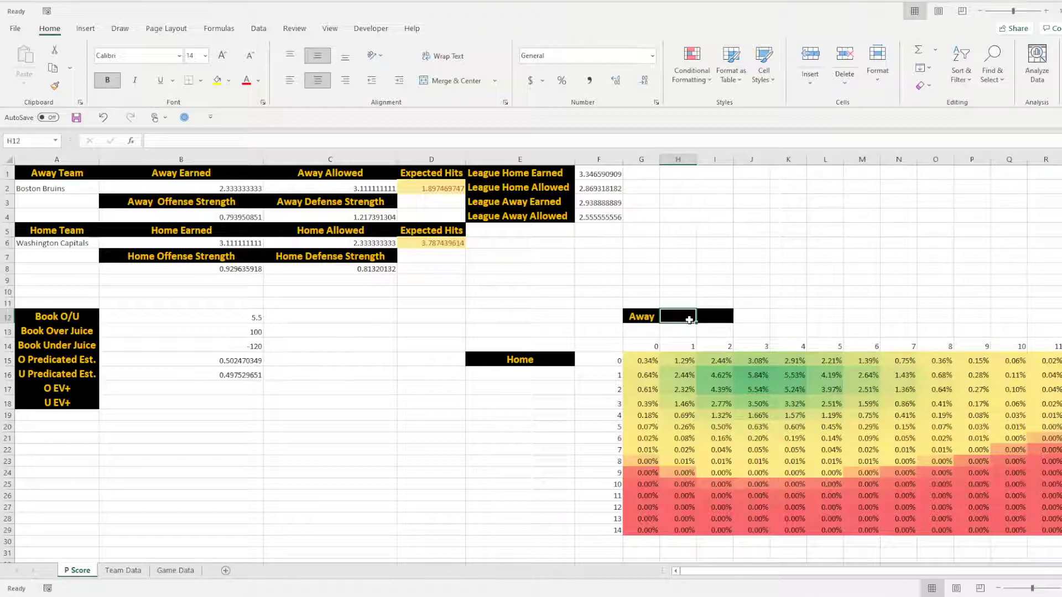
drag(591, 375, 597, 520)
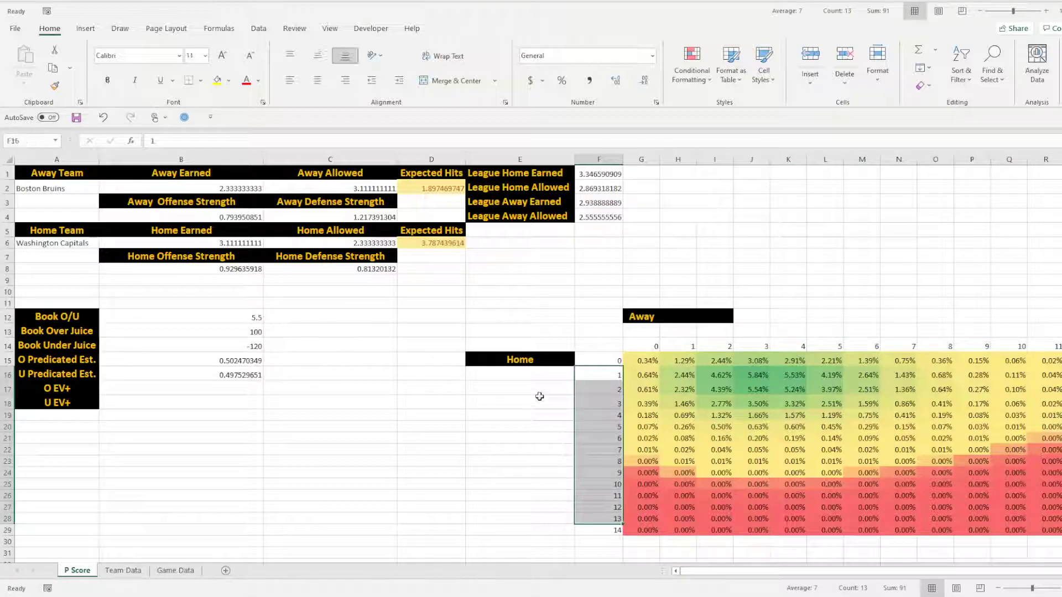
click(529, 371)
click(599, 362)
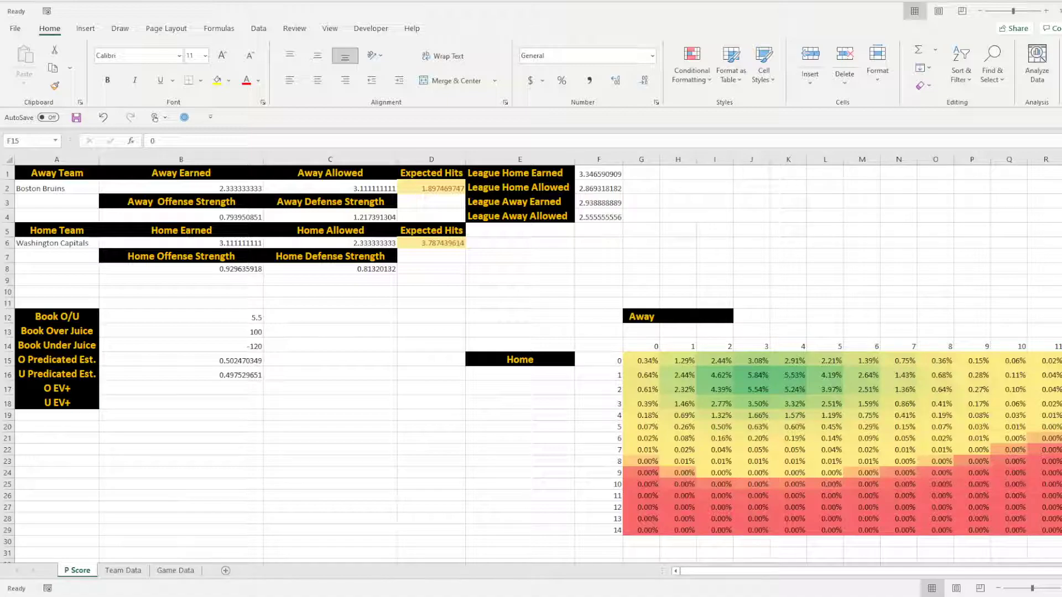
Revisit the Away Team label, league averages block, and Book O/U and Under Juice labels.
click(81, 172)
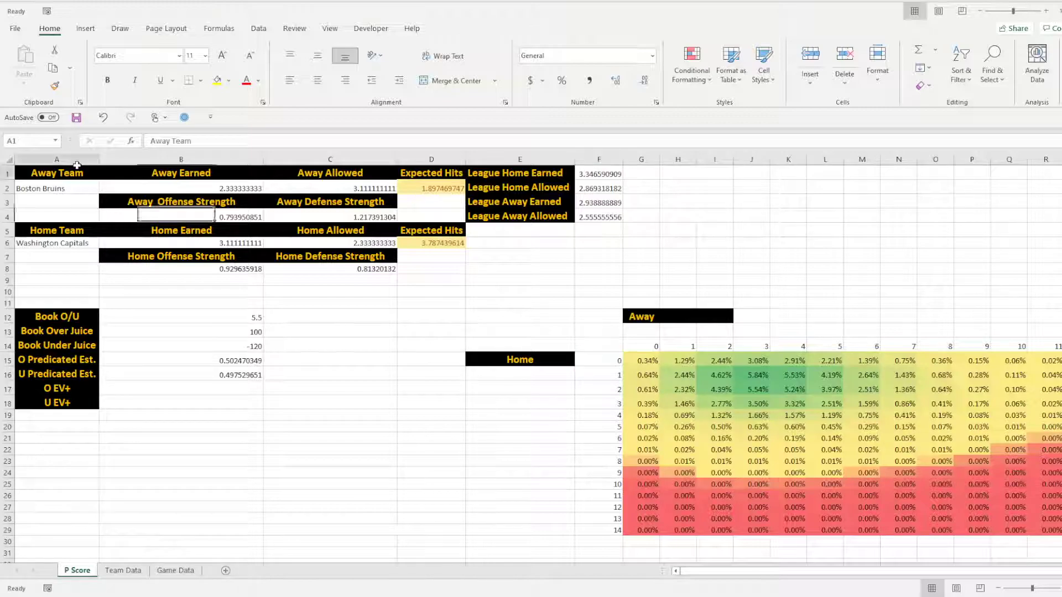
click(503, 177)
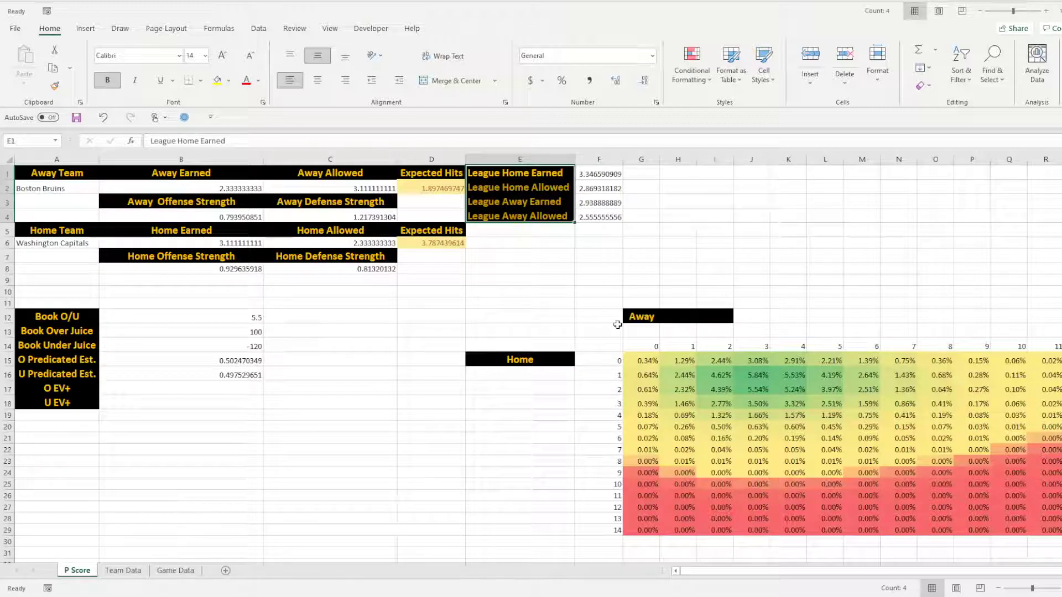
click(614, 359)
click(81, 319)
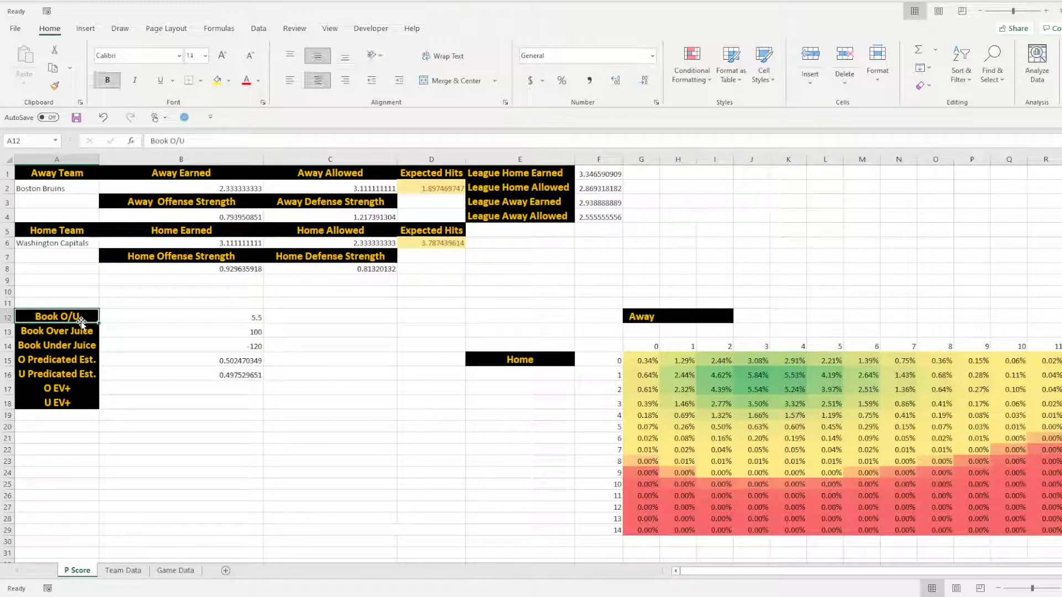
click(88, 339)
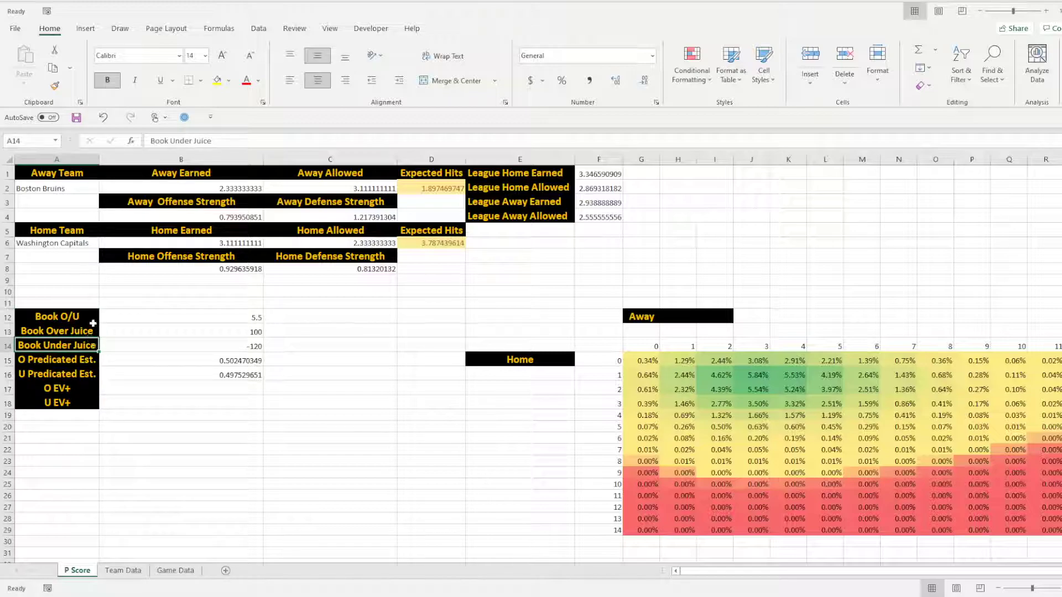
click(92, 313)
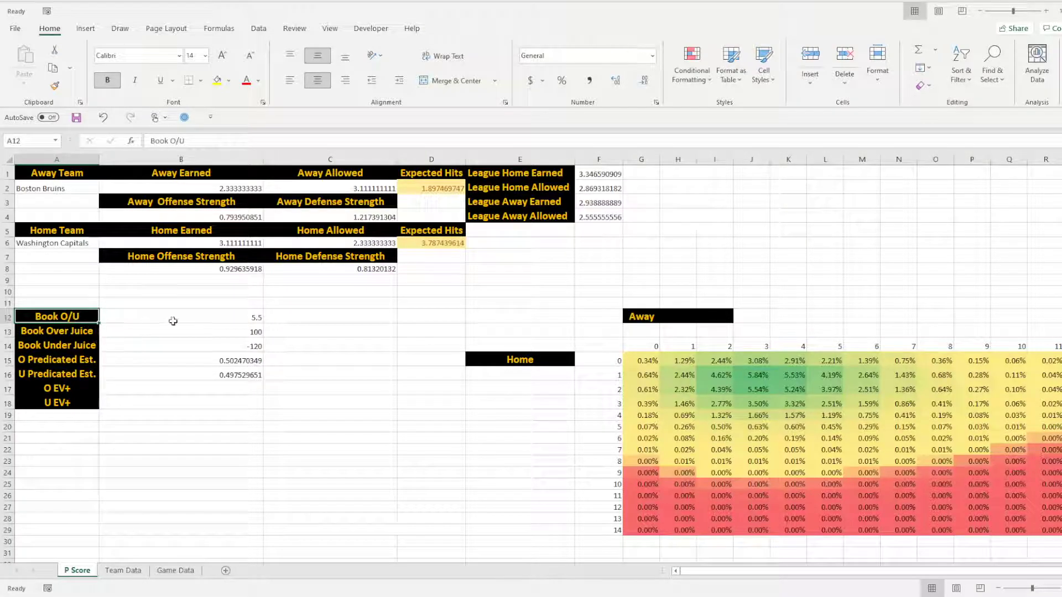
Check the 5.5 line, over juice 100, under juice -120, and the predicted over/under estimates.
click(147, 317)
click(144, 332)
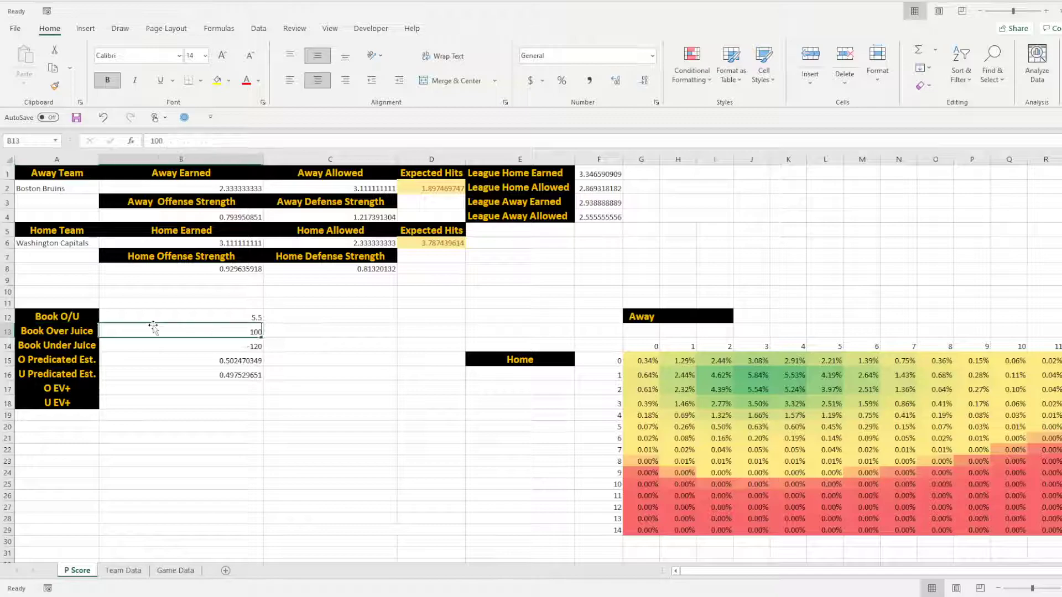
click(72, 343)
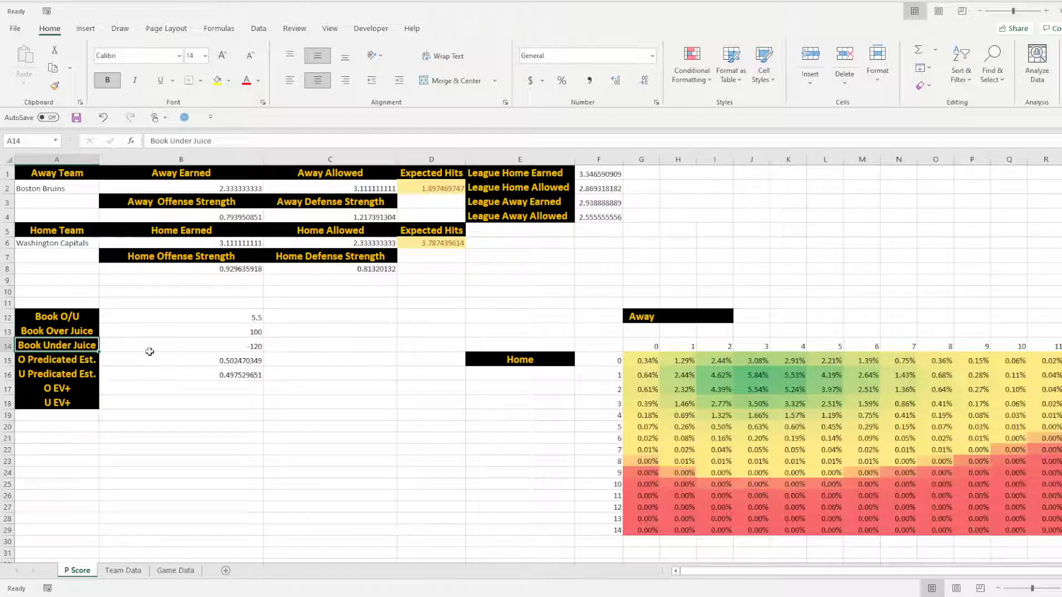
click(149, 349)
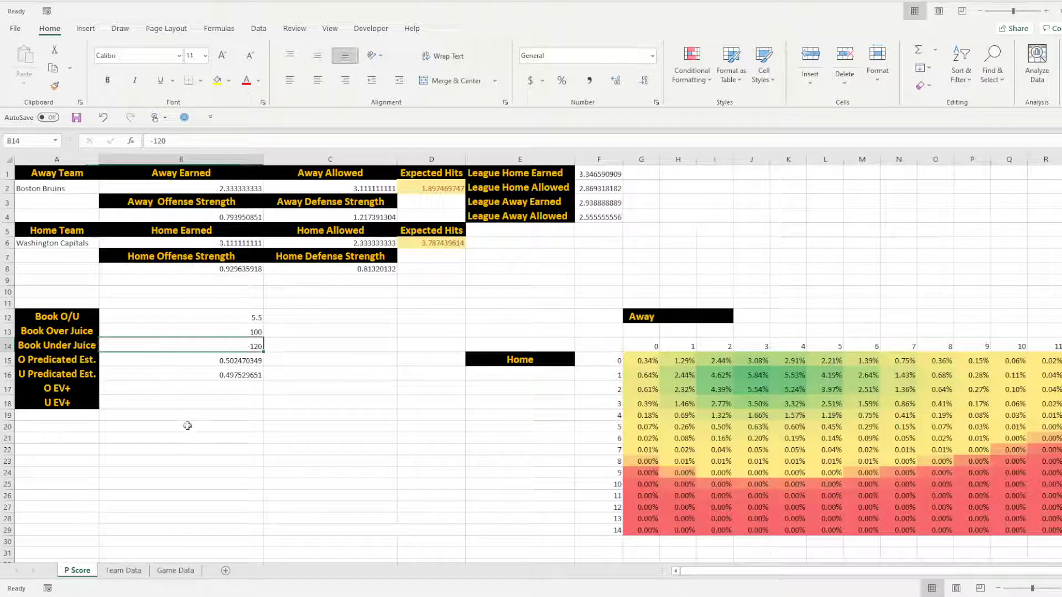
click(78, 361)
mouse_move(154, 360)
mouse_down()
mouse_move(159, 383)
mouse_move(164, 370)
mouse_up()
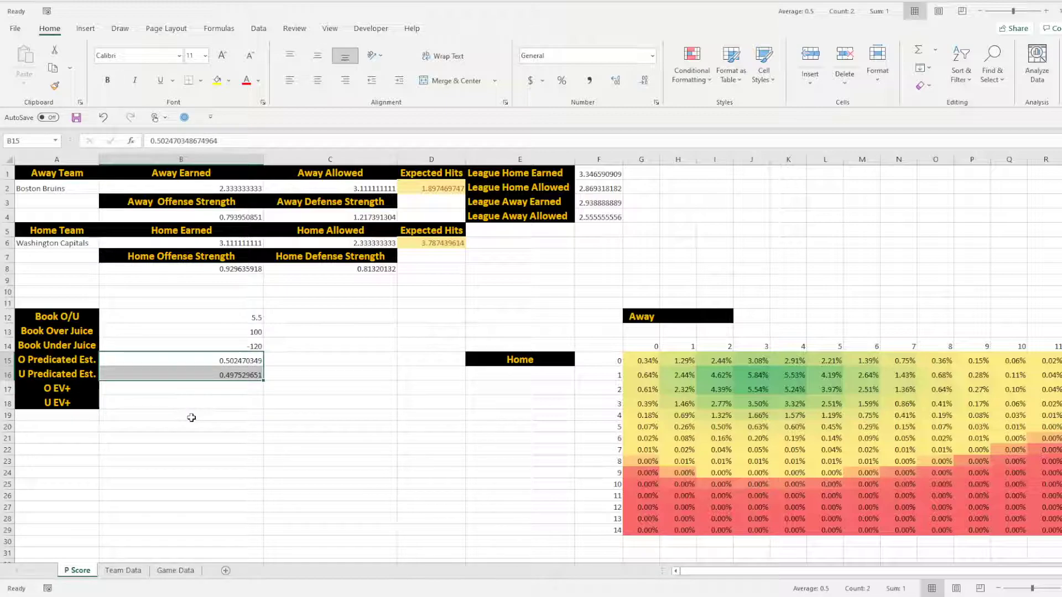
Compare the empty O EV+ cell with the over predicted estimate and return to the 5.5 line.
click(196, 389)
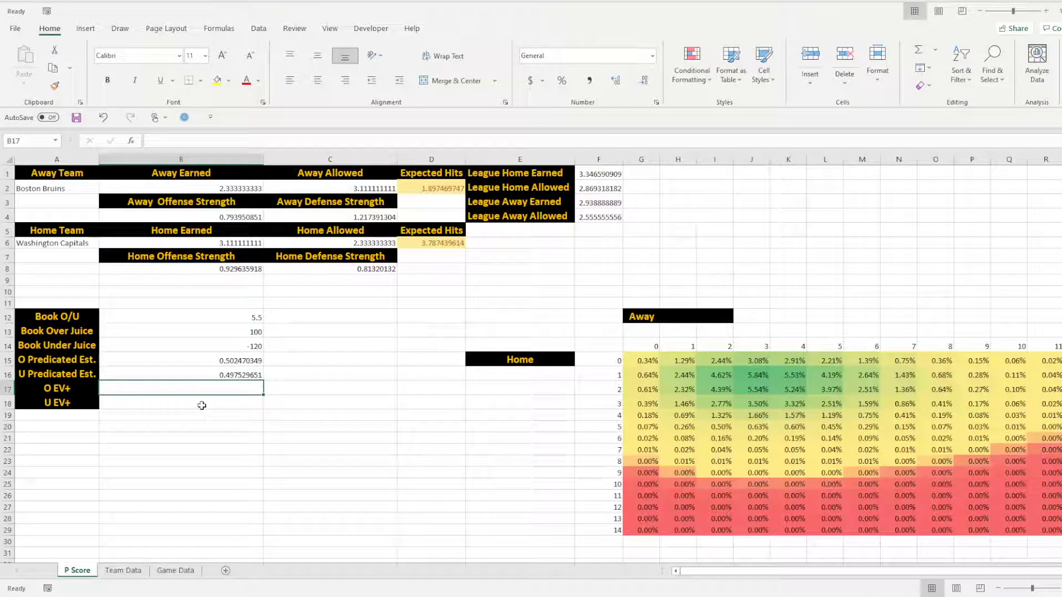
click(258, 362)
click(259, 381)
key(Up)
key(Up)
key(Up)
key(Up)
key(Up)
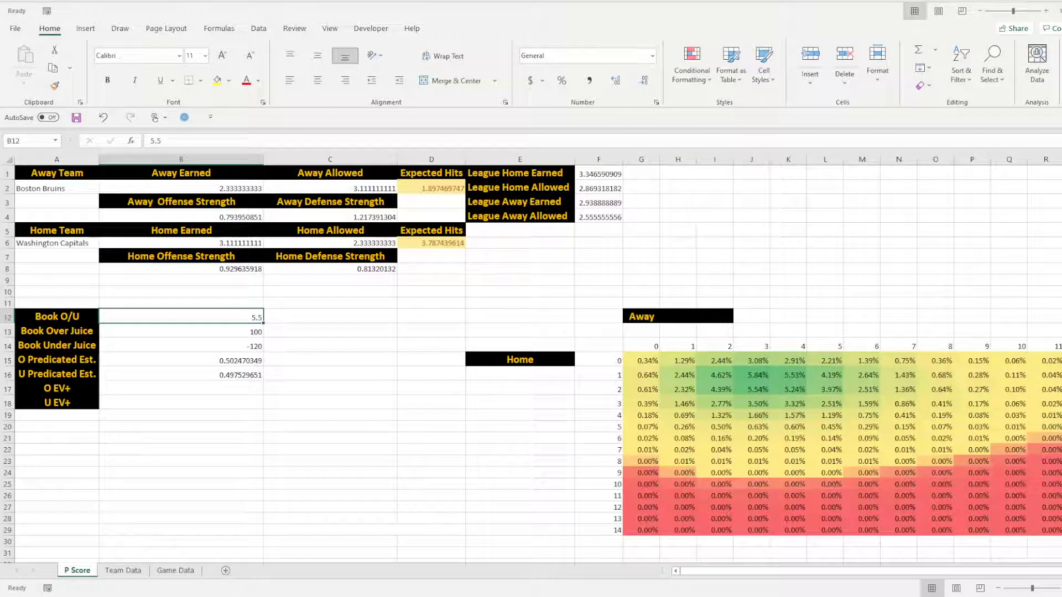
click(536, 483)
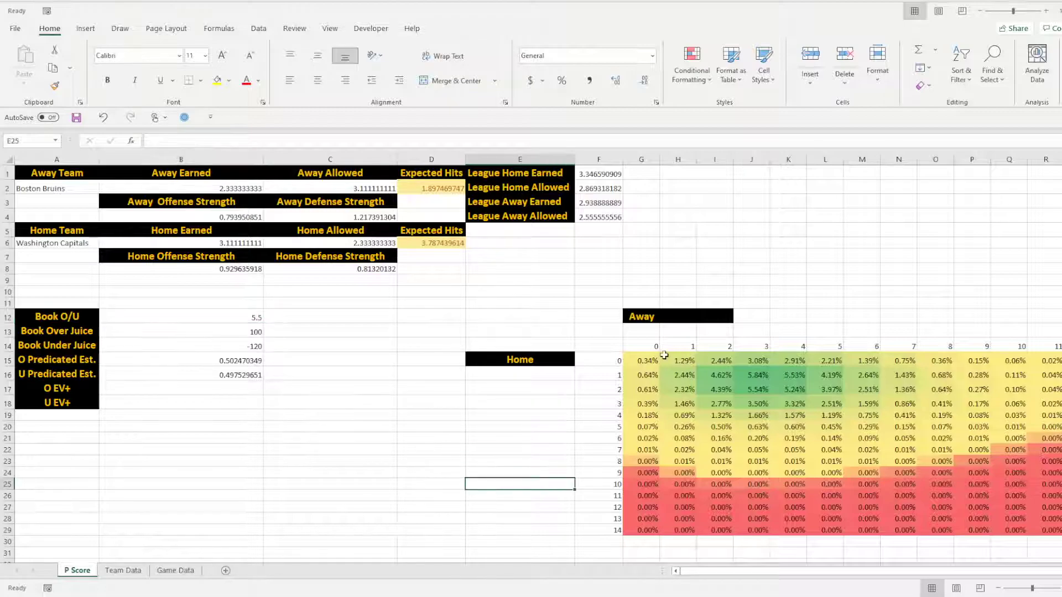
Inspect G15's POISSON.DIST formula, checking the $F15 and $D$2 references, without changing it.
drag(664, 355, 1056, 530)
click(647, 361)
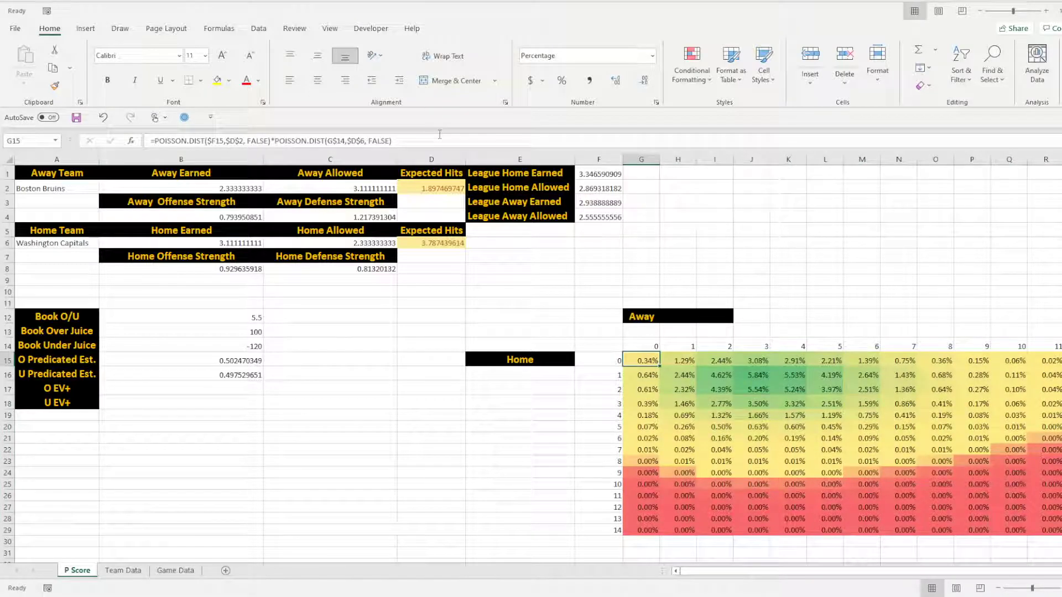
click(407, 142)
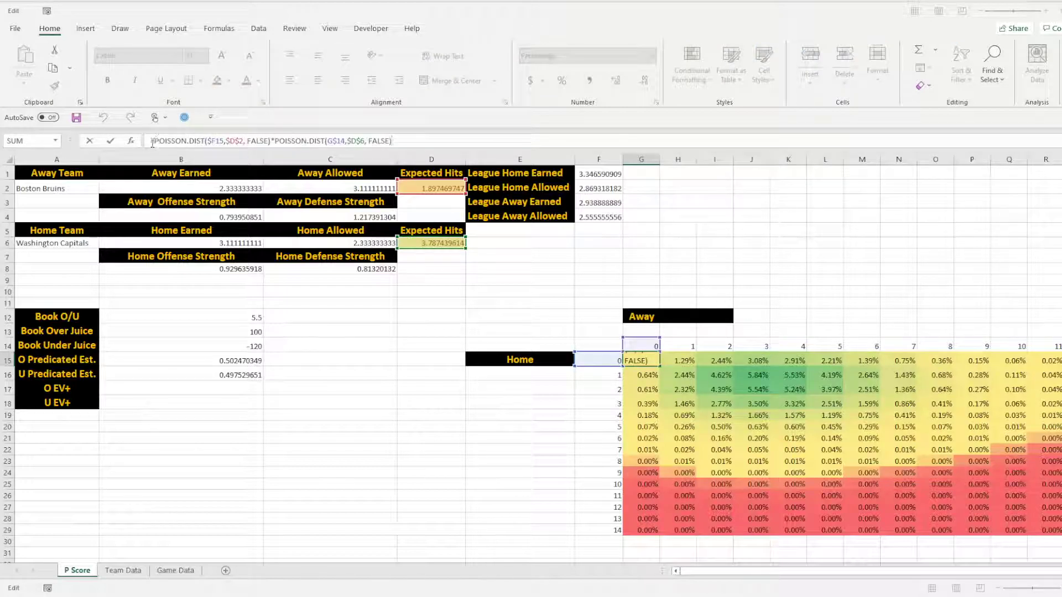
click(202, 142)
click(213, 140)
click(236, 142)
click(276, 141)
key(Tab)
Re-examine G15's formula, checking the away goal reference G$14, leaving it unchanged.
click(616, 360)
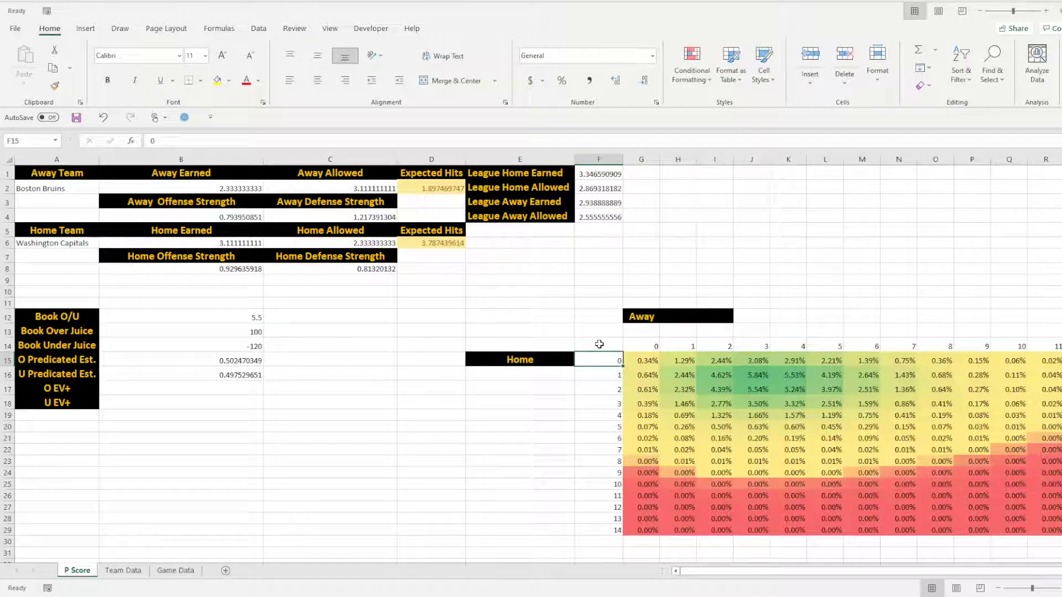
click(653, 362)
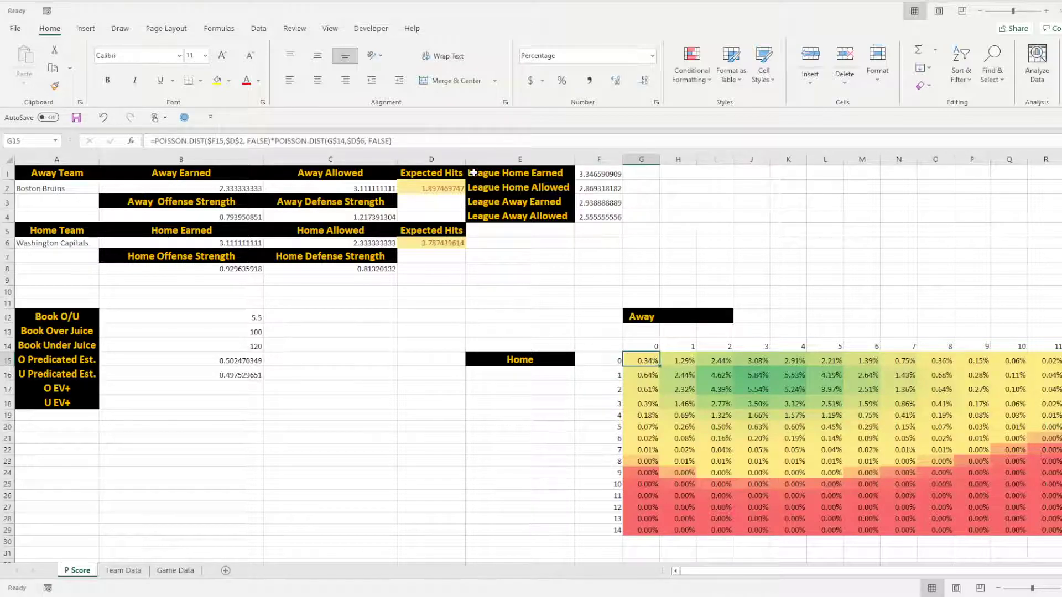
click(429, 146)
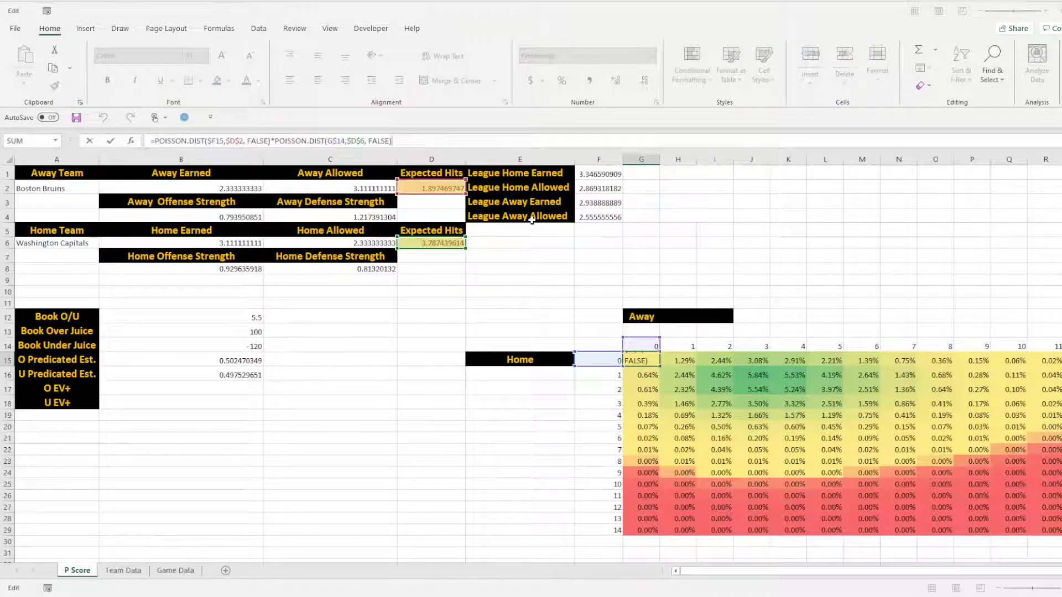
click(194, 141)
click(337, 139)
key(Tab)
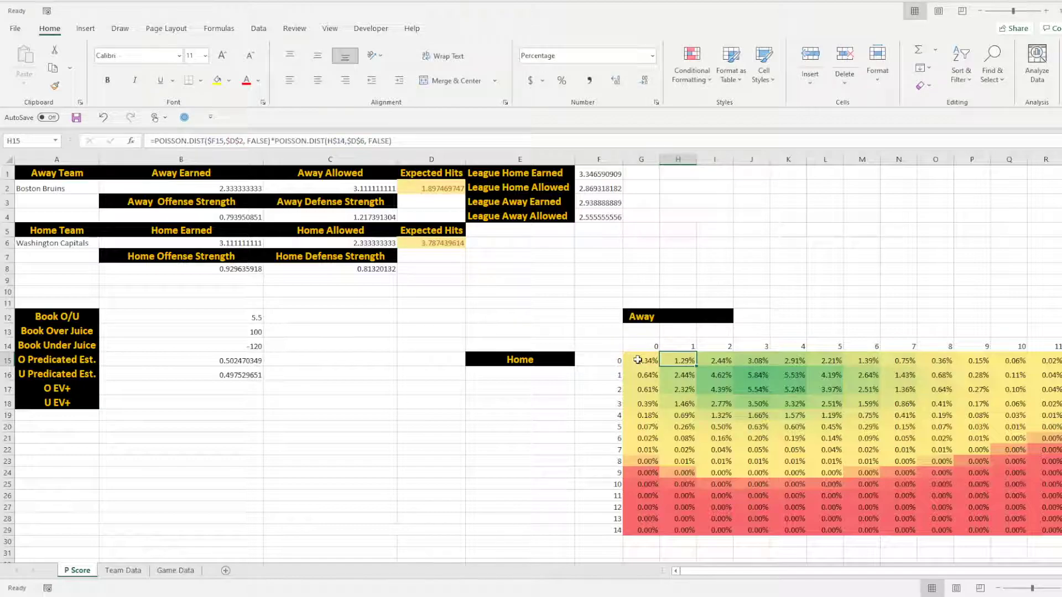
click(638, 360)
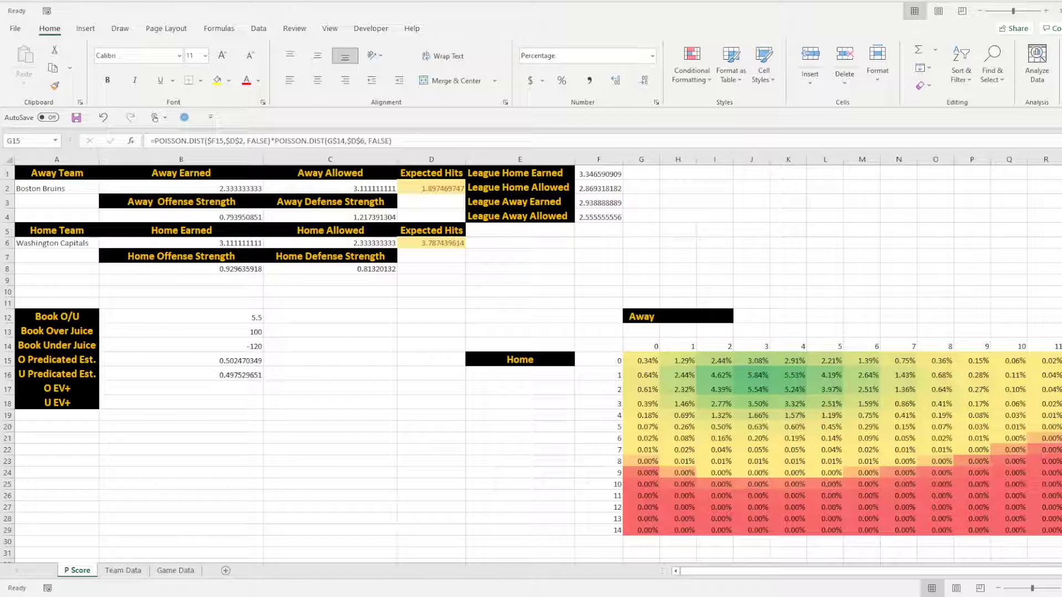
Confirm the 0–0 probability formula in G15, giving 0.34%.
click(642, 361)
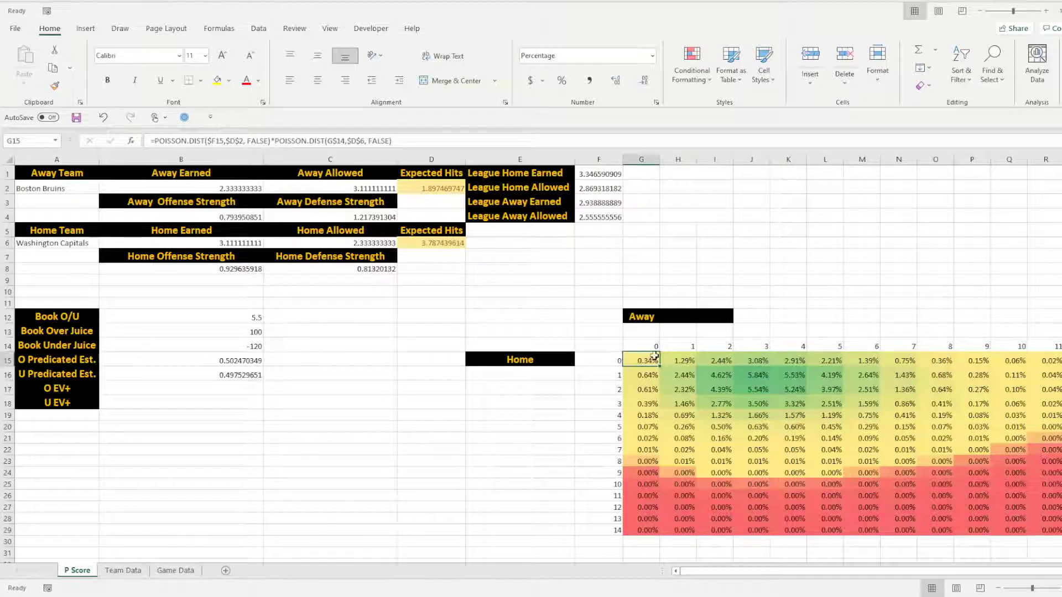
click(686, 360)
click(639, 361)
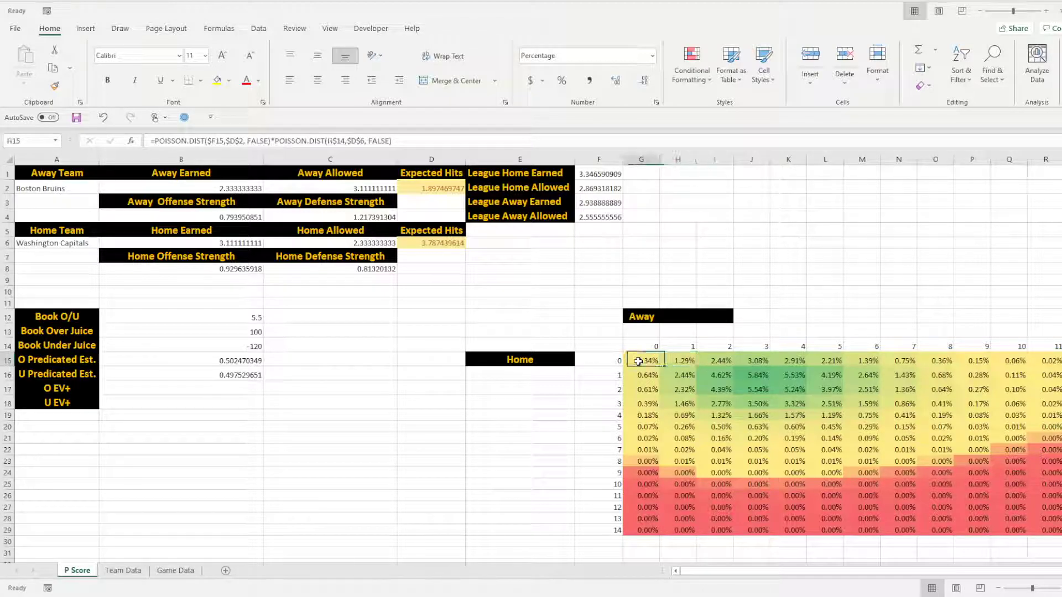
click(435, 141)
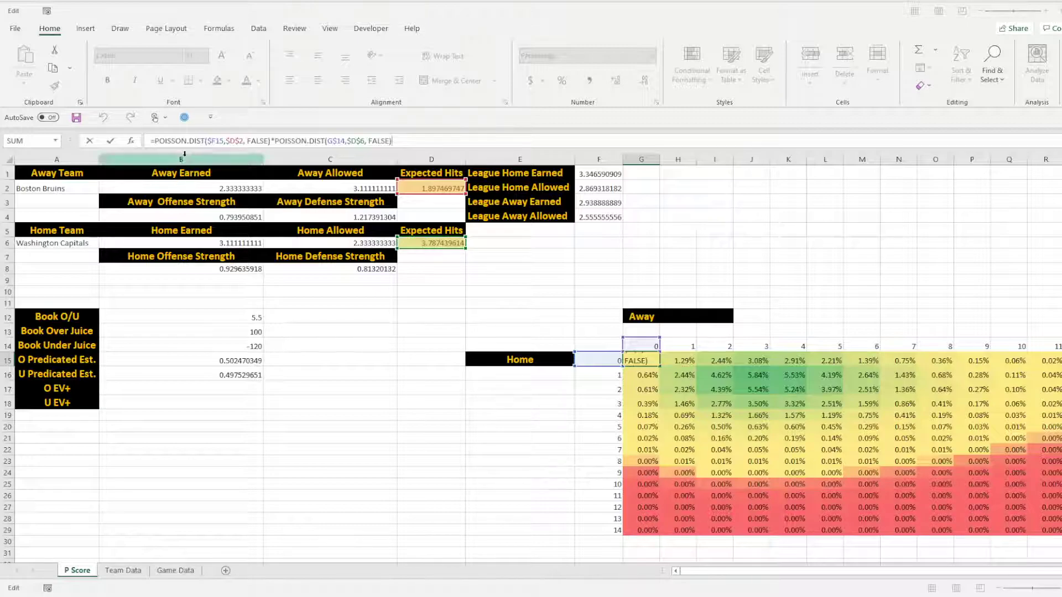
click(664, 373)
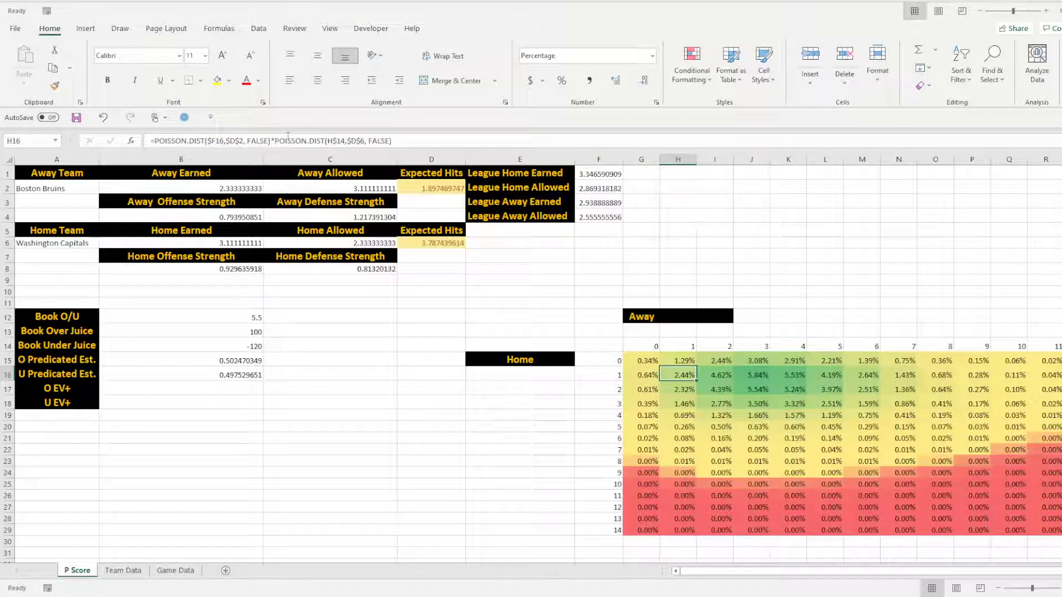
Verify H16's formula references $F16, $D$2, H$14 and $D$6, giving the 1–1 probability of 2.44%.
key(F2)
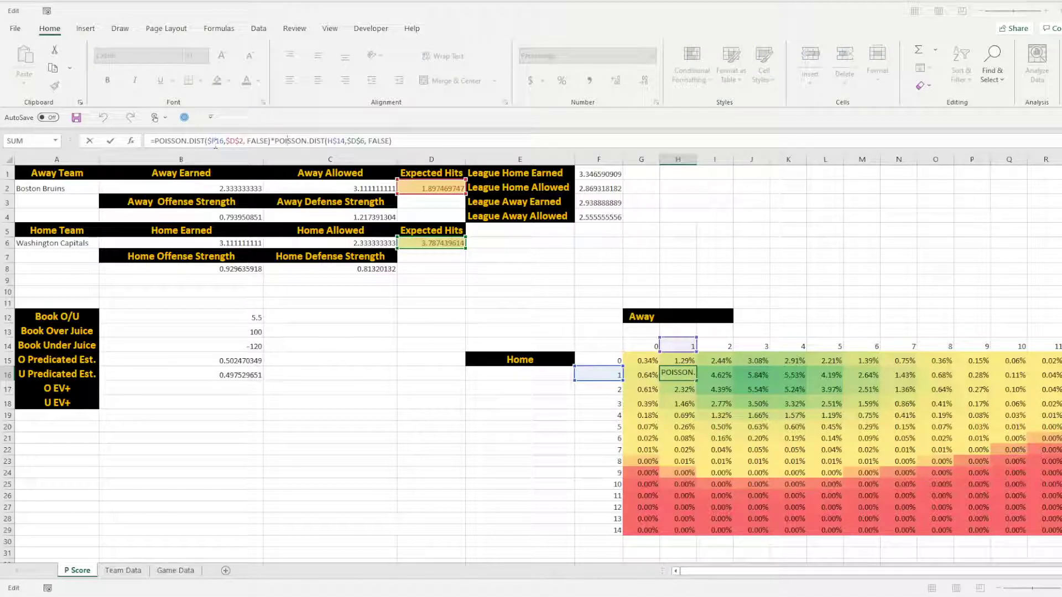
click(209, 141)
double_click(213, 141)
click(237, 141)
click(333, 141)
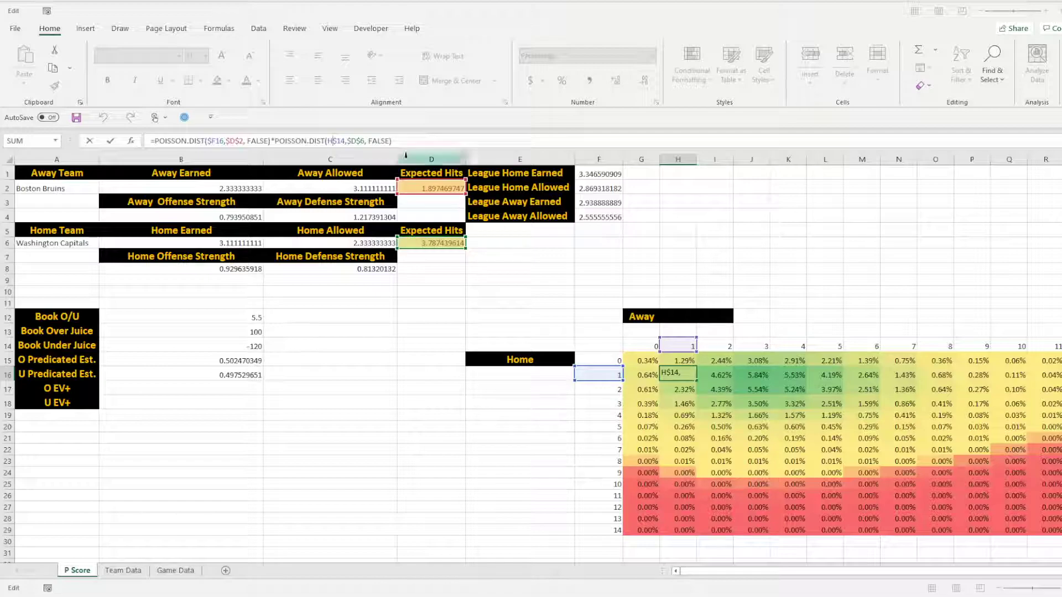
click(355, 141)
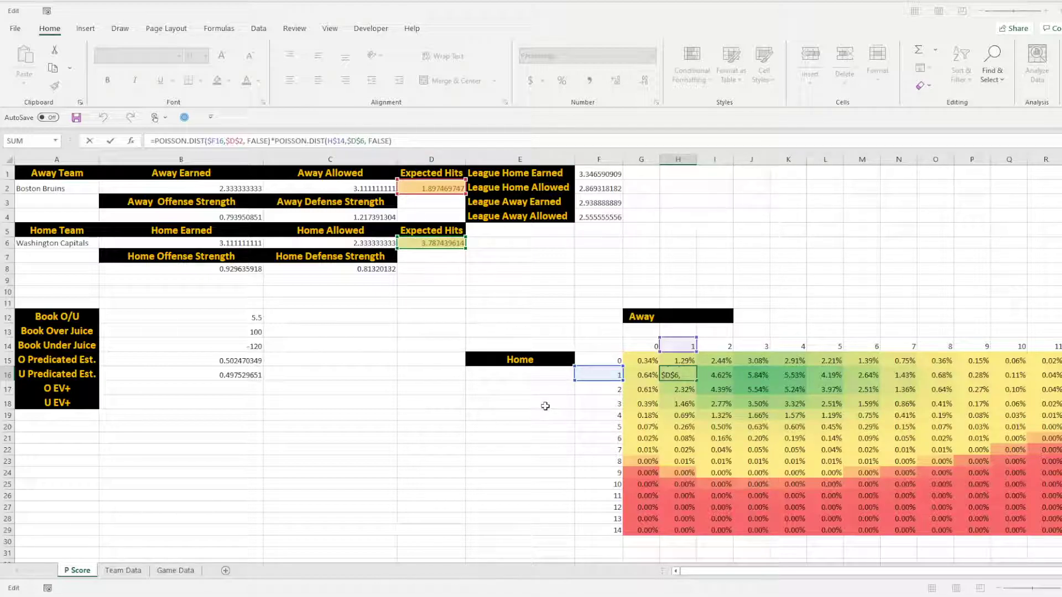
key(Tab)
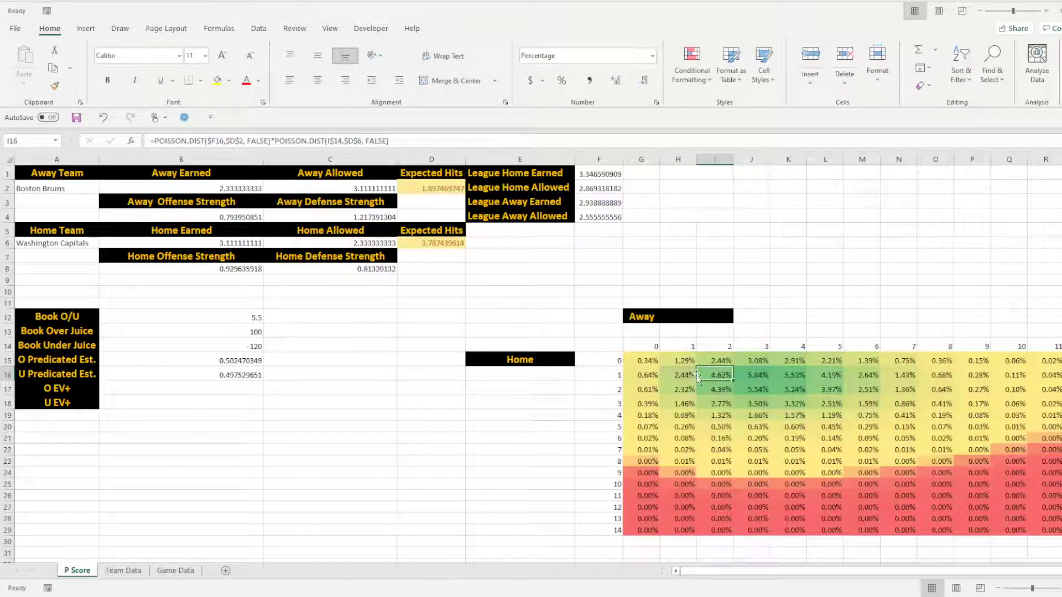
drag(629, 359, 1060, 530)
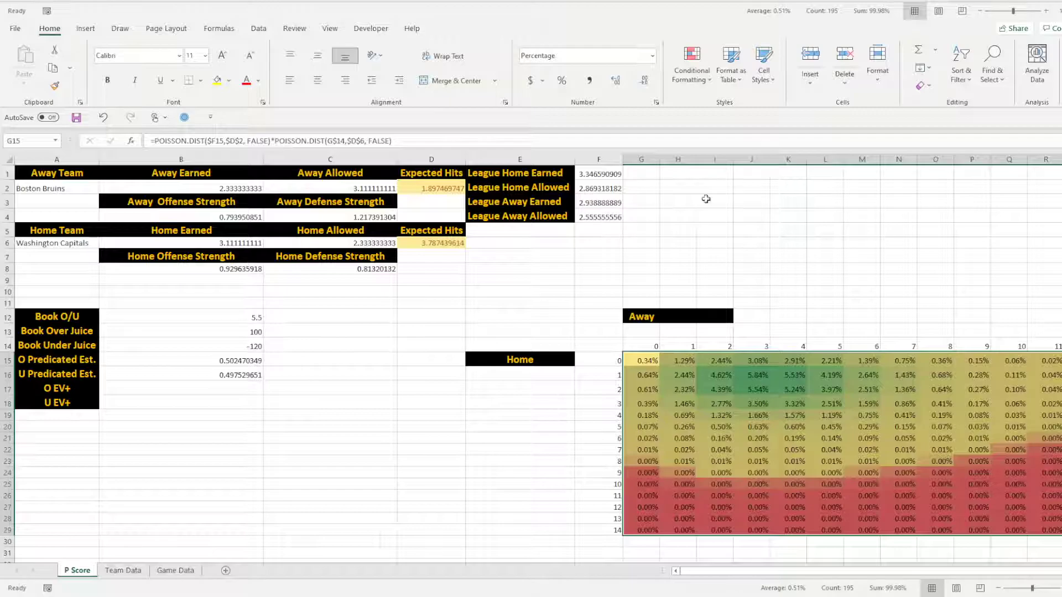
click(700, 86)
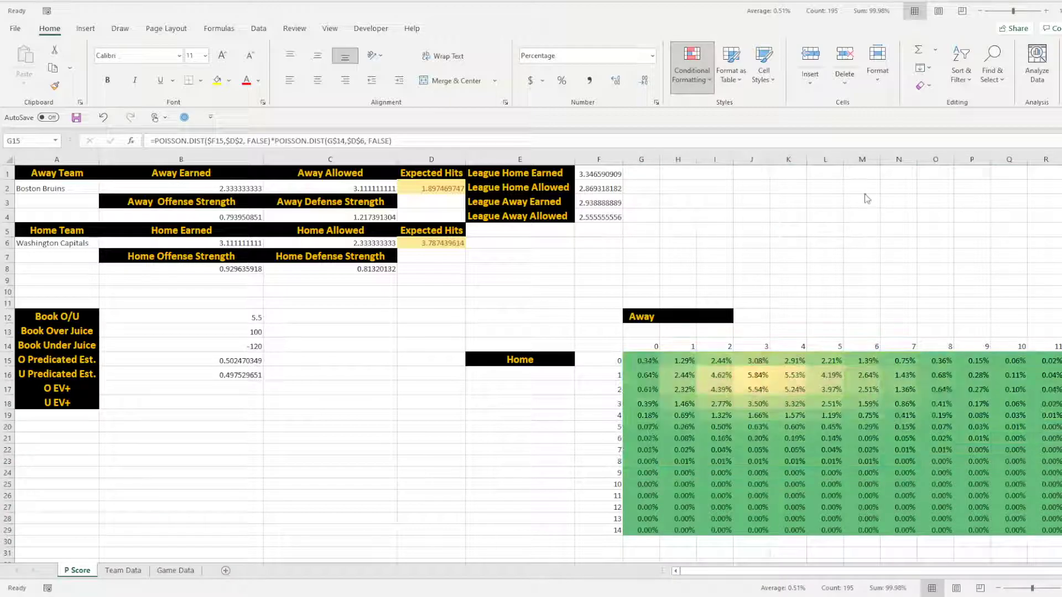
click(960, 295)
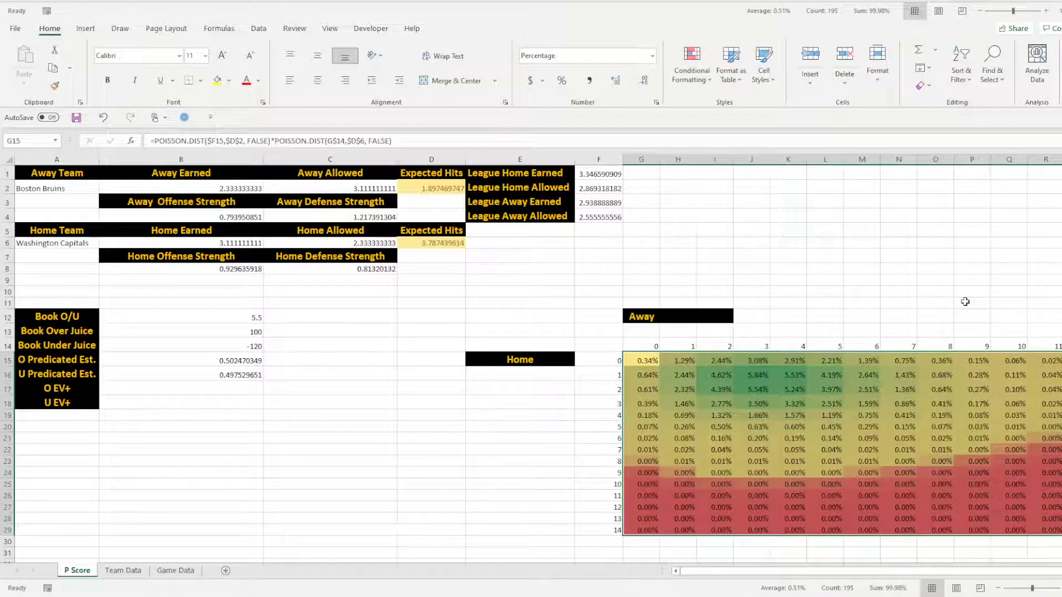
click(966, 301)
drag(878, 576, 895, 577)
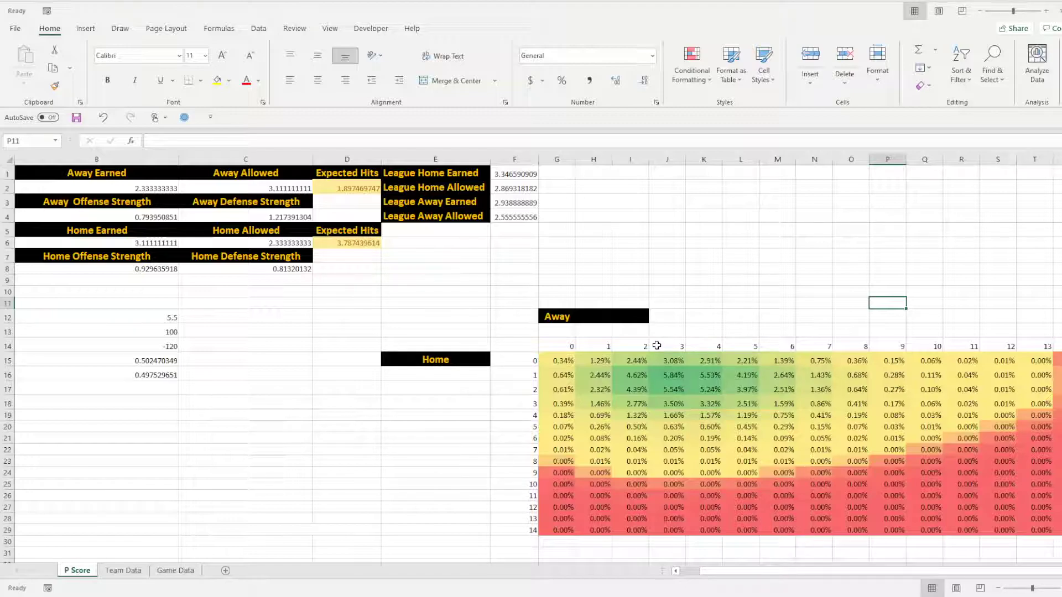
click(565, 365)
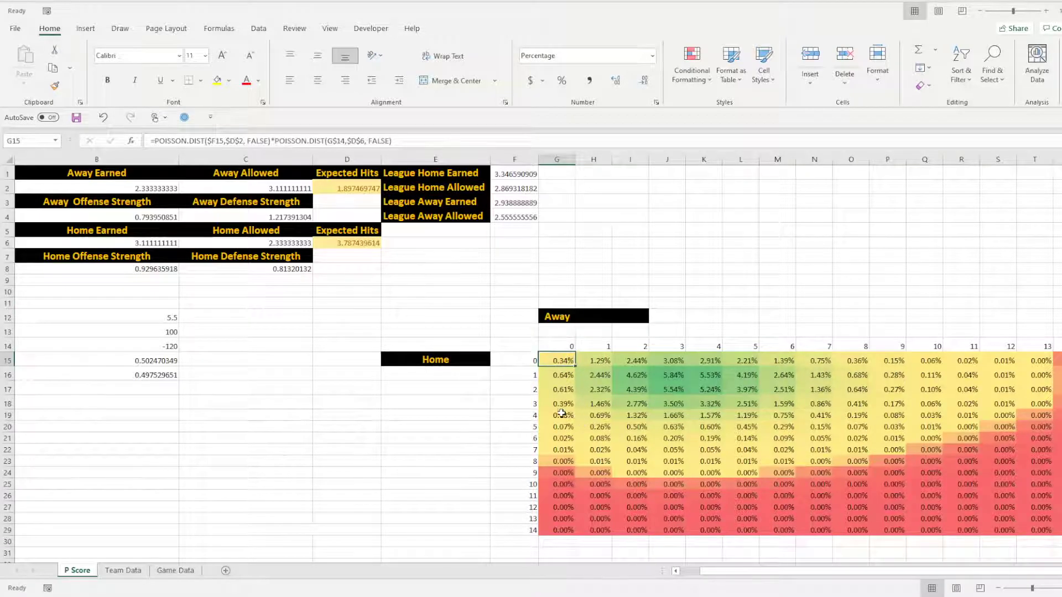
click(161, 317)
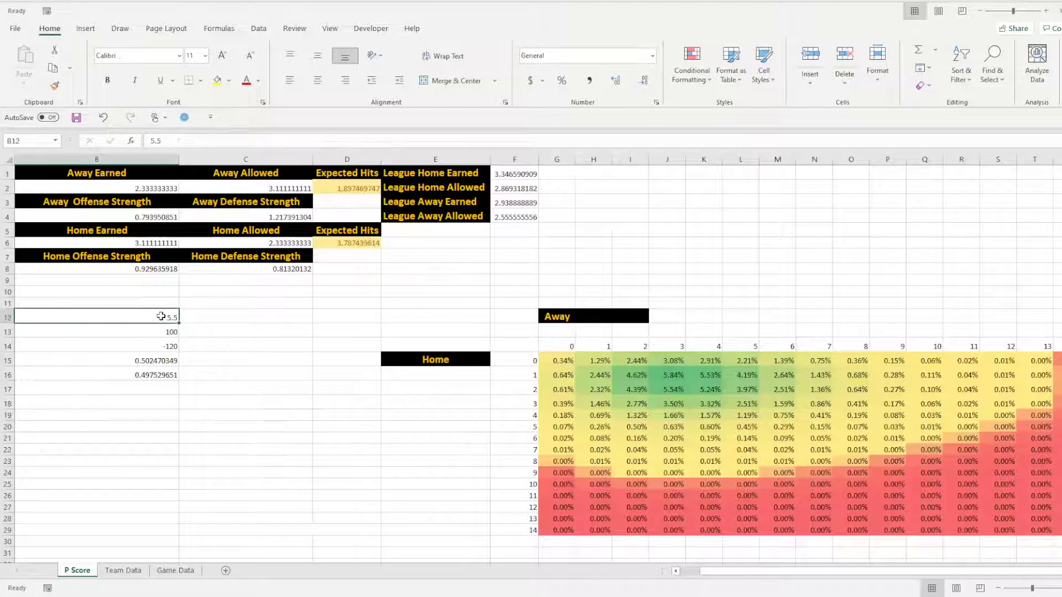
click(555, 427)
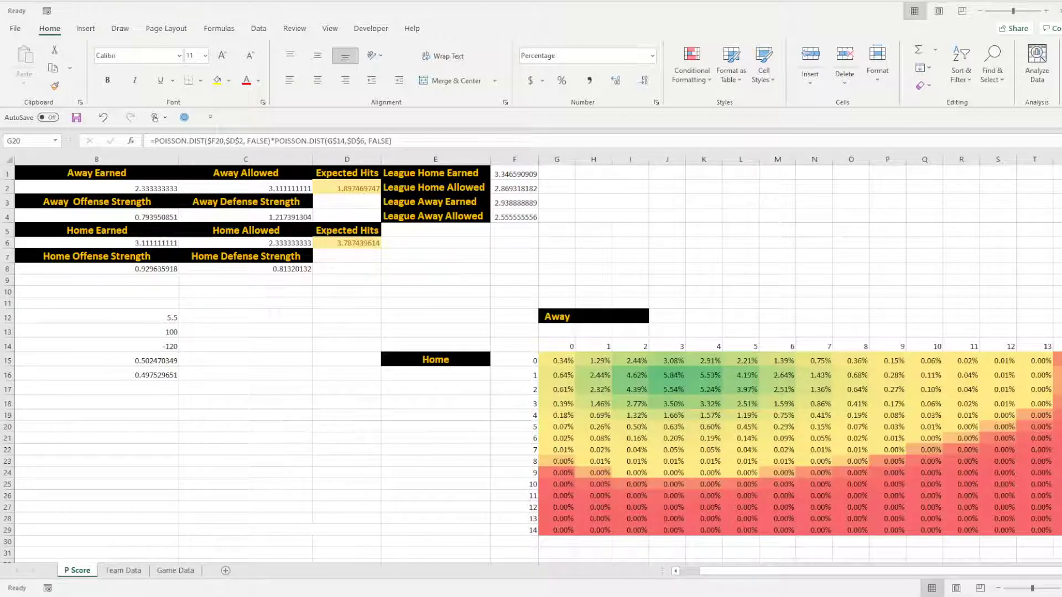
Add the five-goal scorelines 4–1, 3–2, 2–3, 1–4 and 0–5 to the selection.
ctrl+click(594, 416)
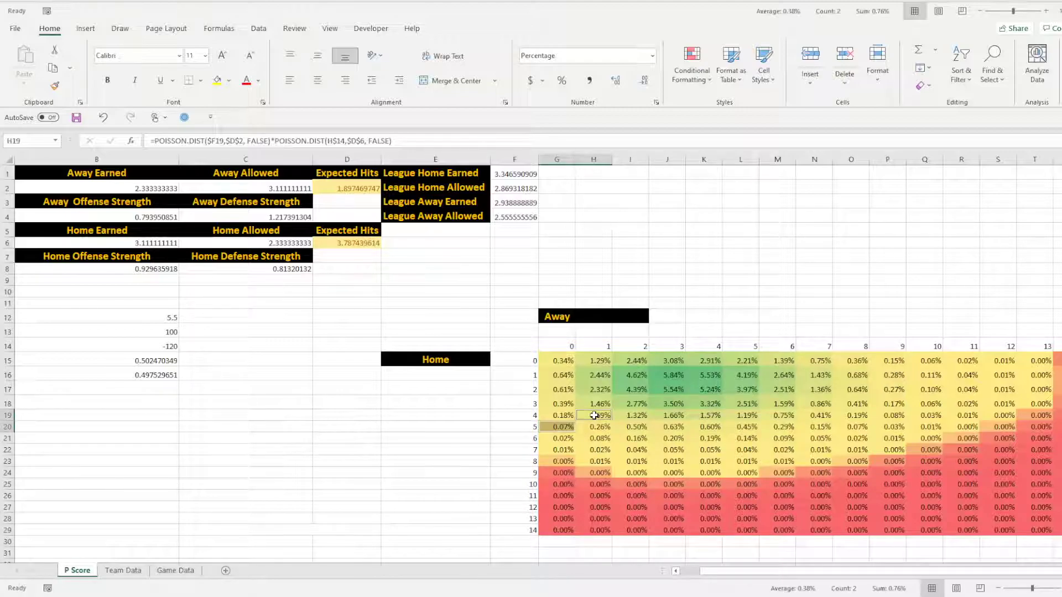
ctrl+click(640, 401)
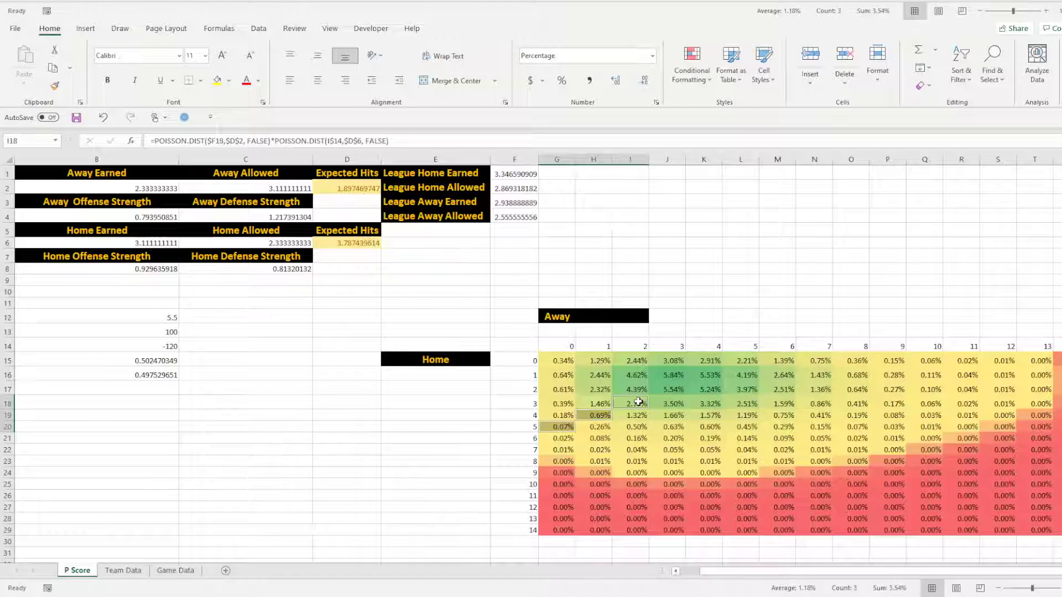
ctrl+click(669, 388)
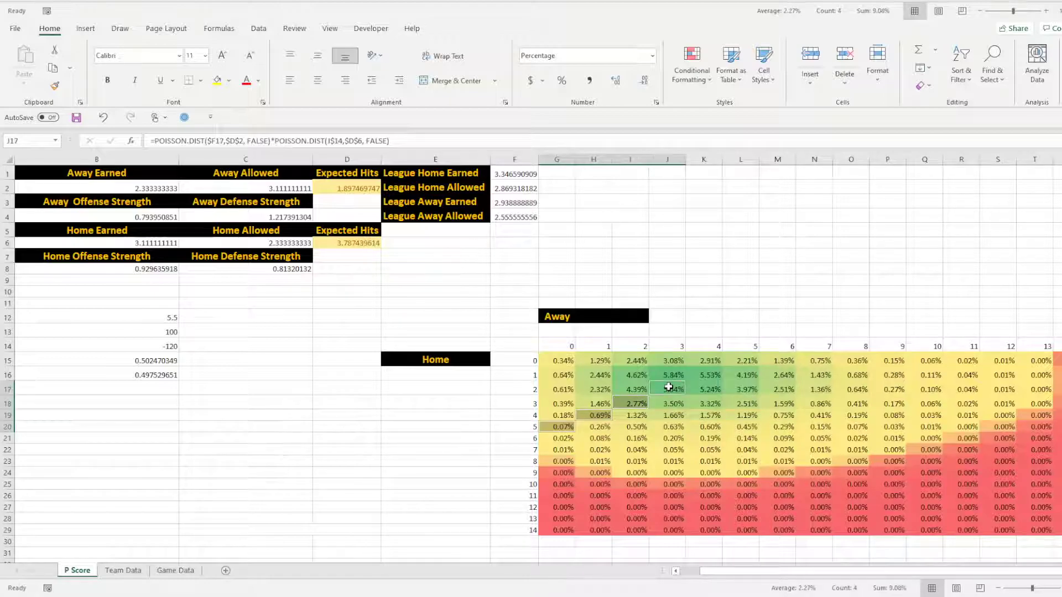
ctrl+click(706, 375)
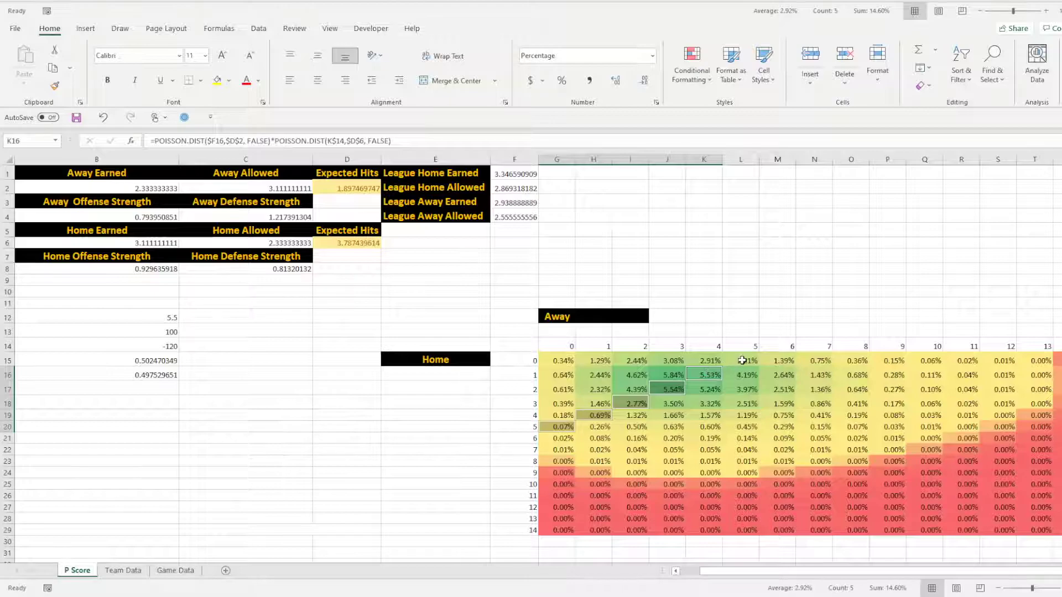
ctrl+click(743, 361)
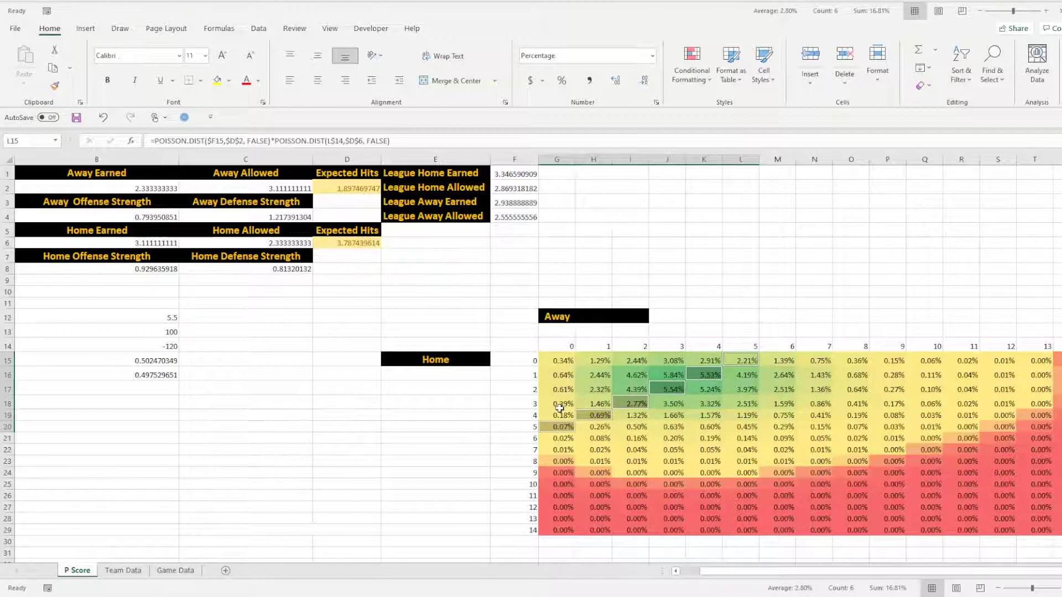
Add all remaining scorelines under five goals, bringing the selected sum to 49.75%.
drag(559, 414, 559, 361)
ctrl+click(601, 398)
drag(601, 397, 676, 363)
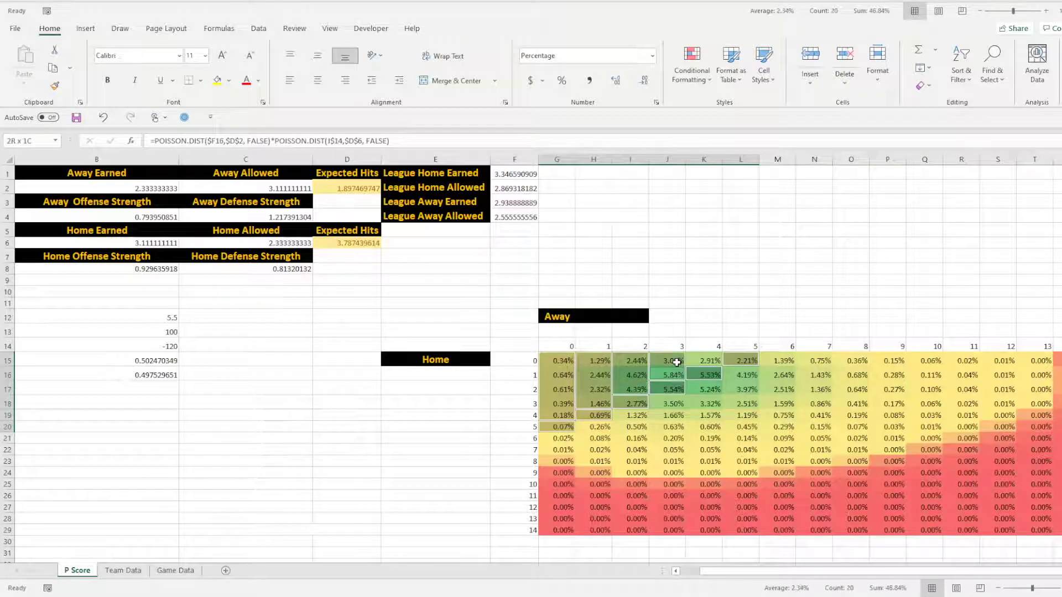
ctrl+click(712, 362)
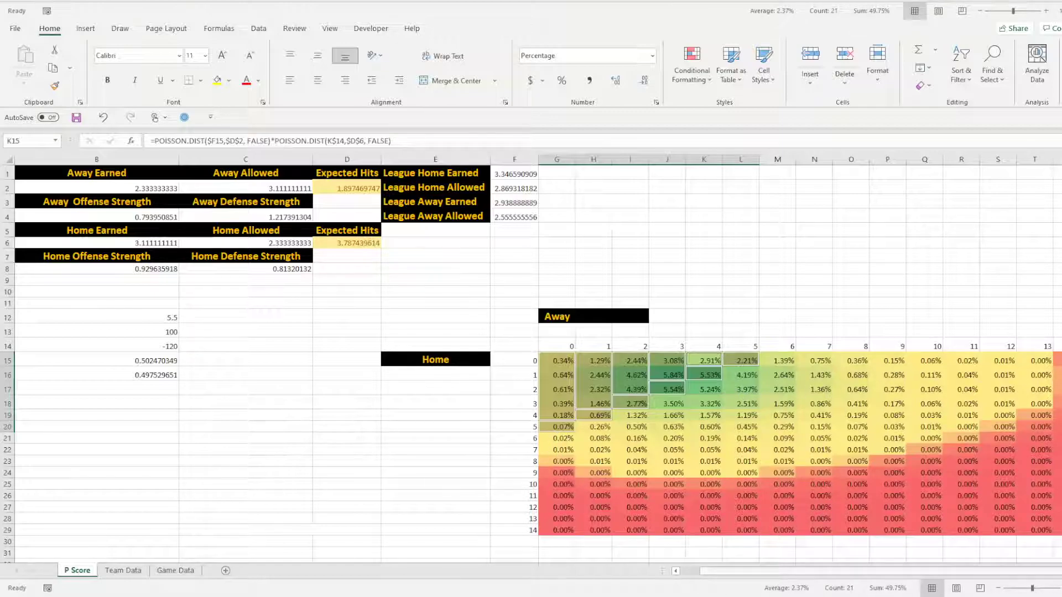
drag(699, 573, 686, 574)
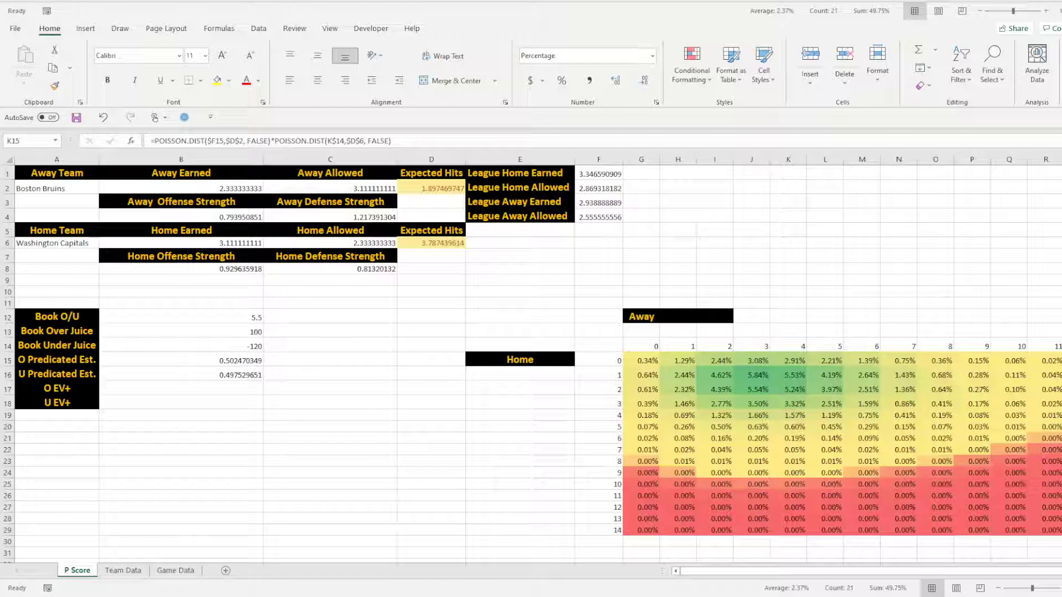
click(216, 375)
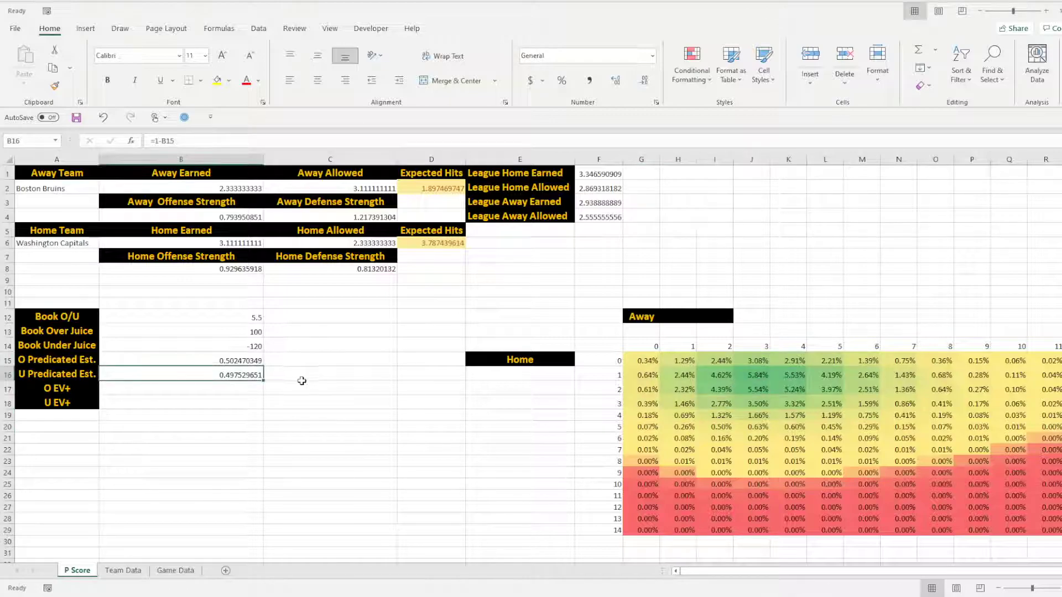
click(231, 361)
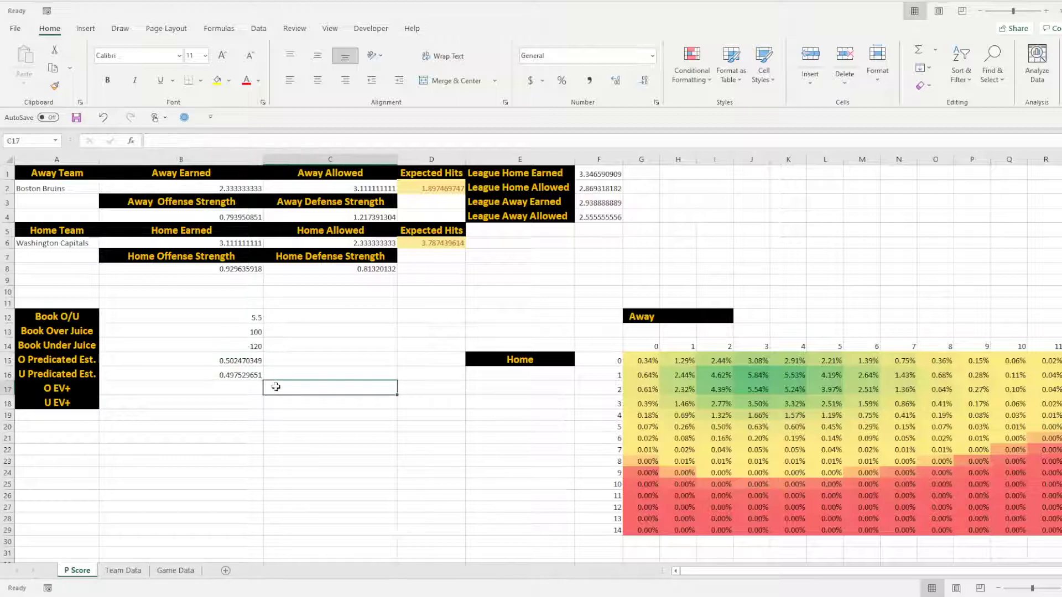
click(223, 370)
click(223, 360)
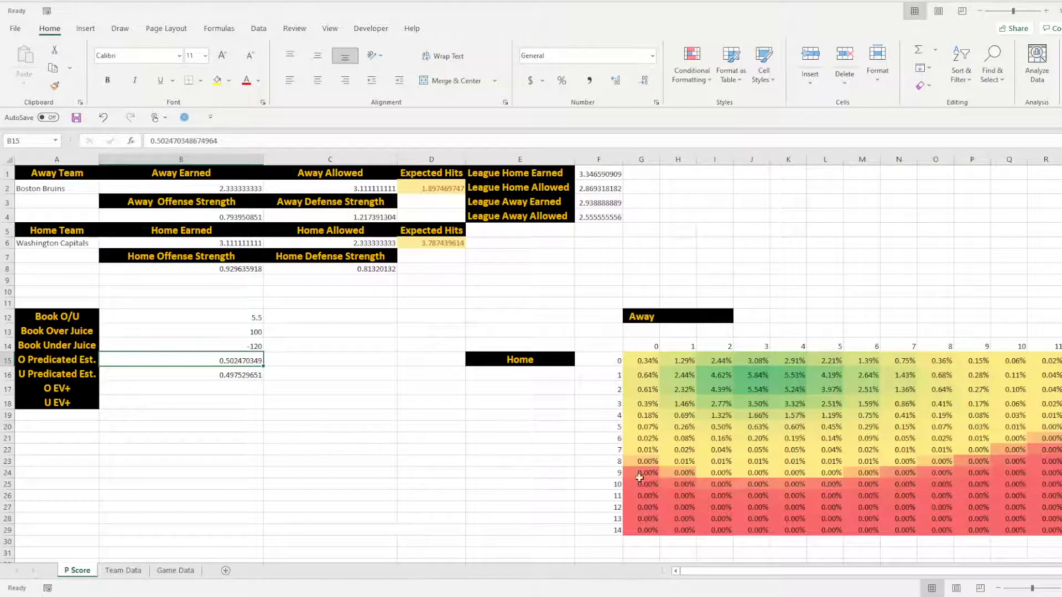
click(228, 373)
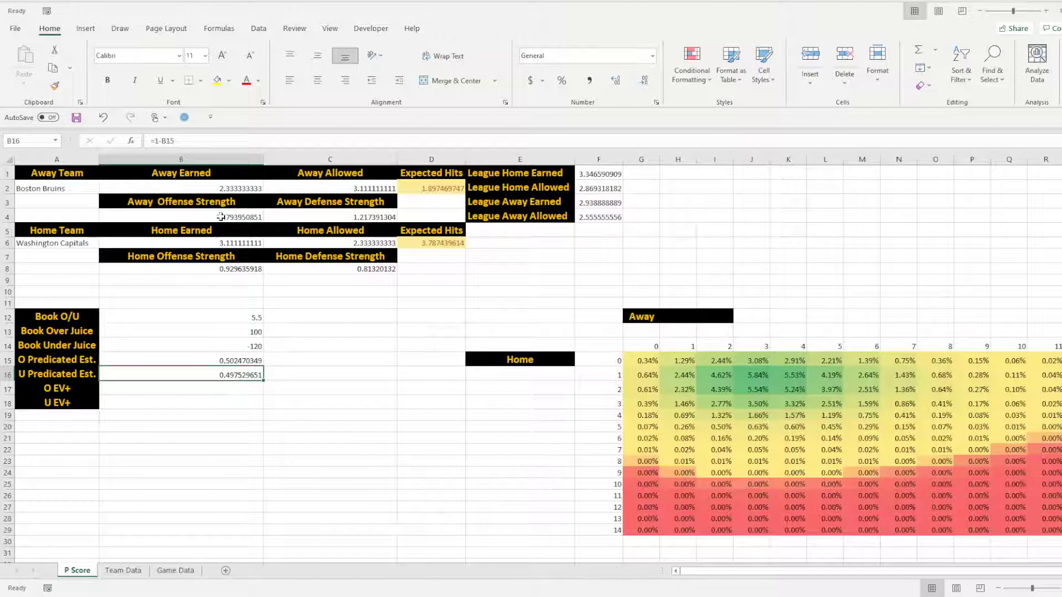
click(343, 448)
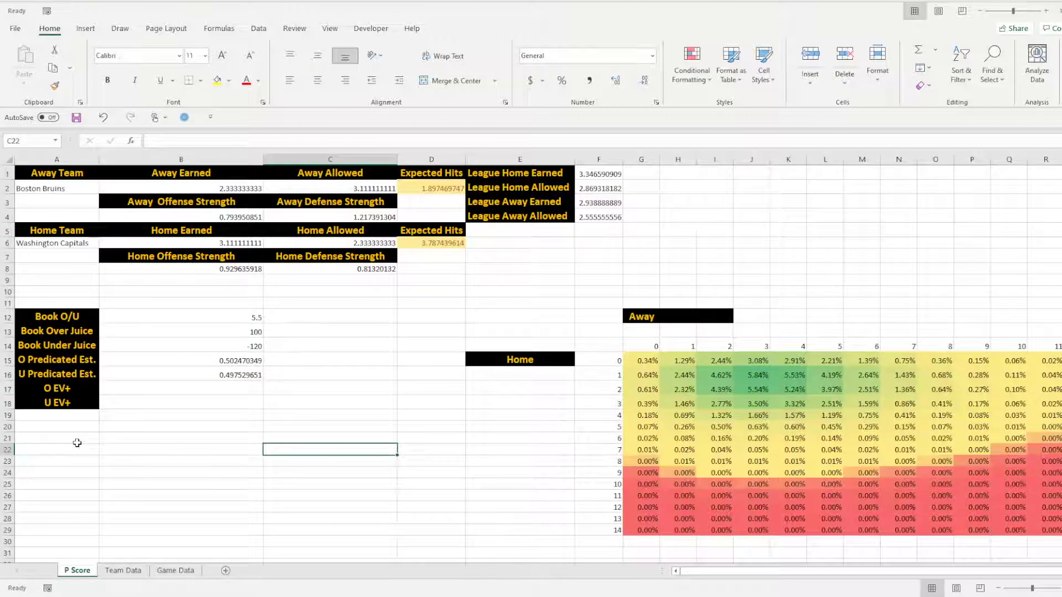
click(288, 376)
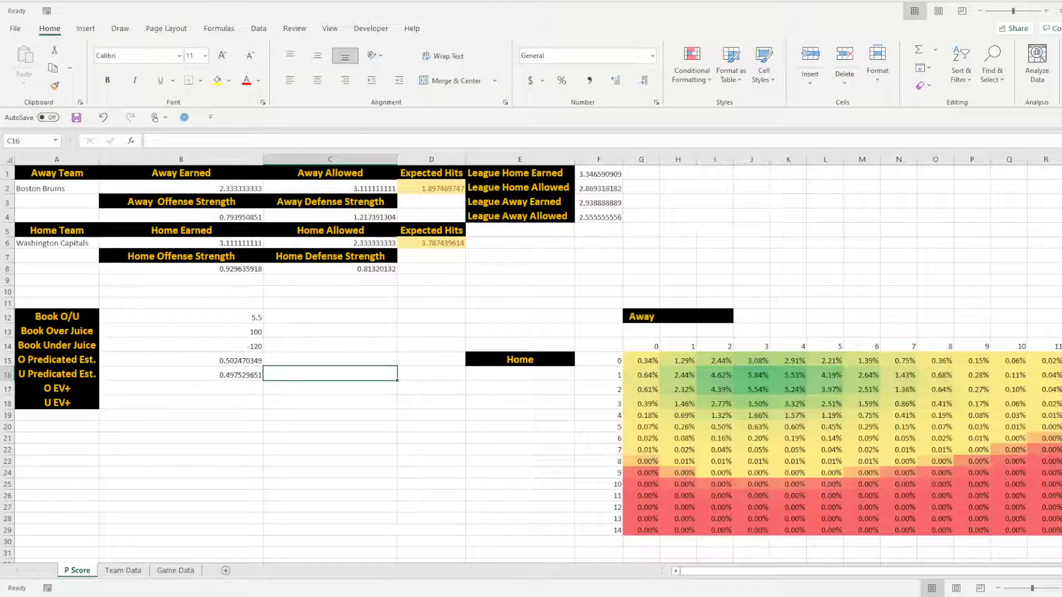